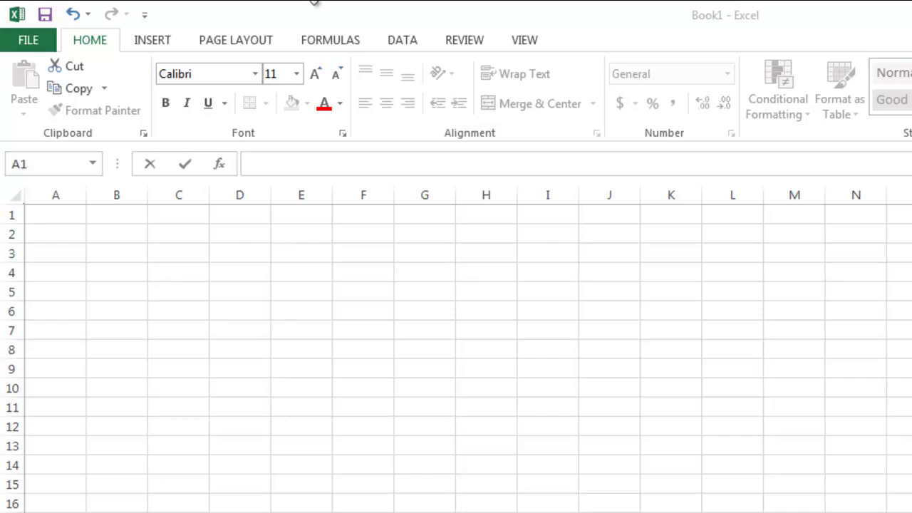
Browse the Page Layout, Insert, Formulas and Data ribbon tabs, then return to Home and the worksheet
click(236, 41)
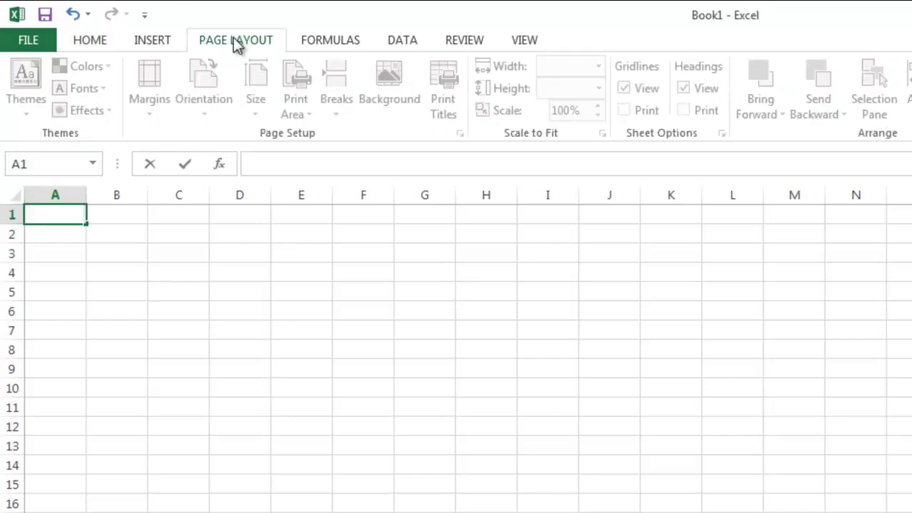
click(161, 42)
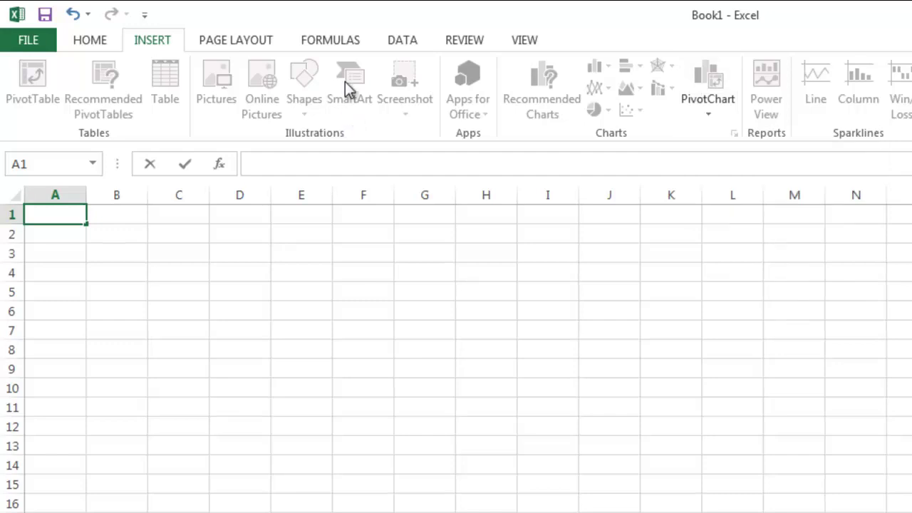
click(329, 43)
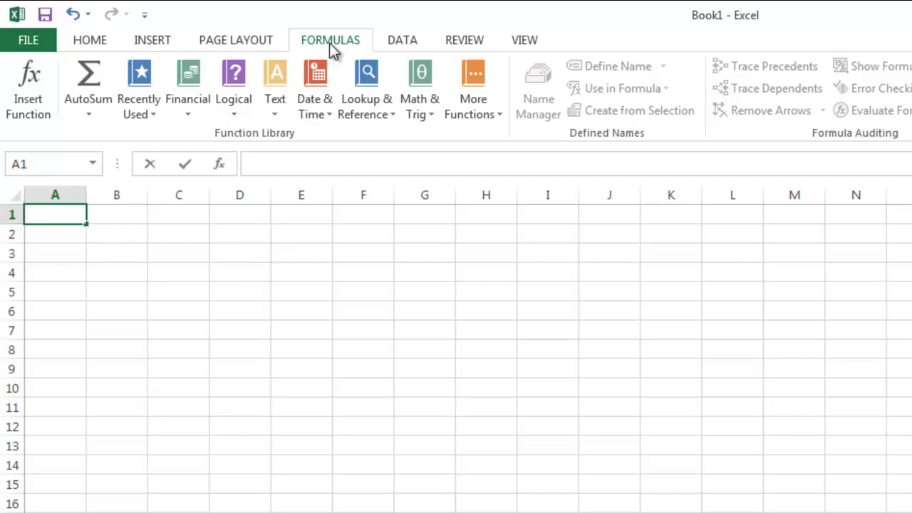
click(396, 45)
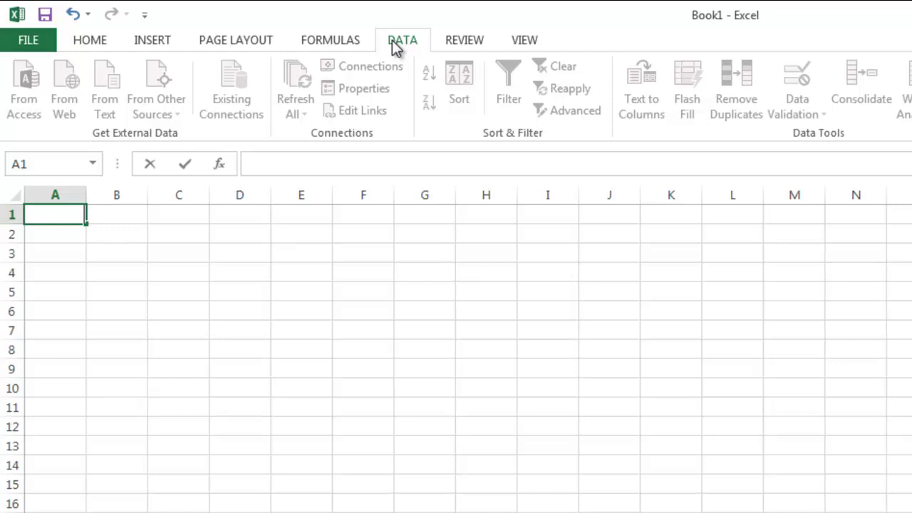
click(85, 44)
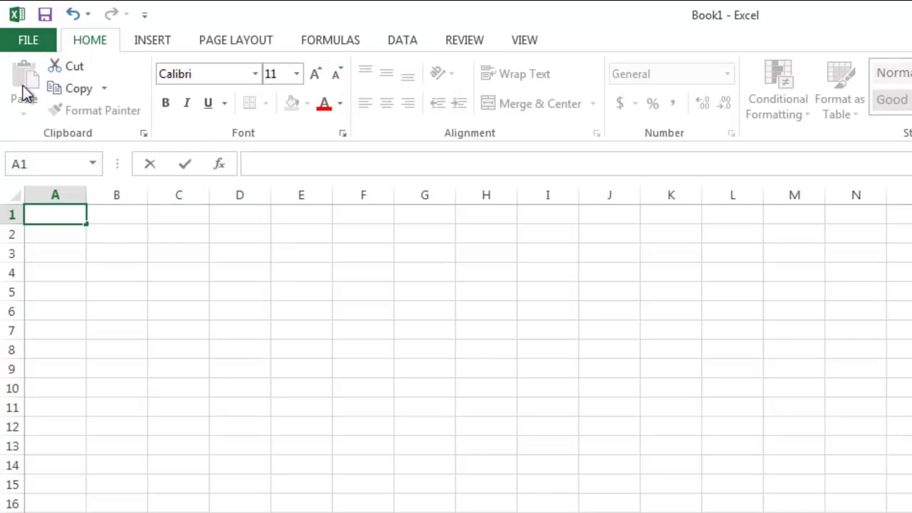
click(69, 218)
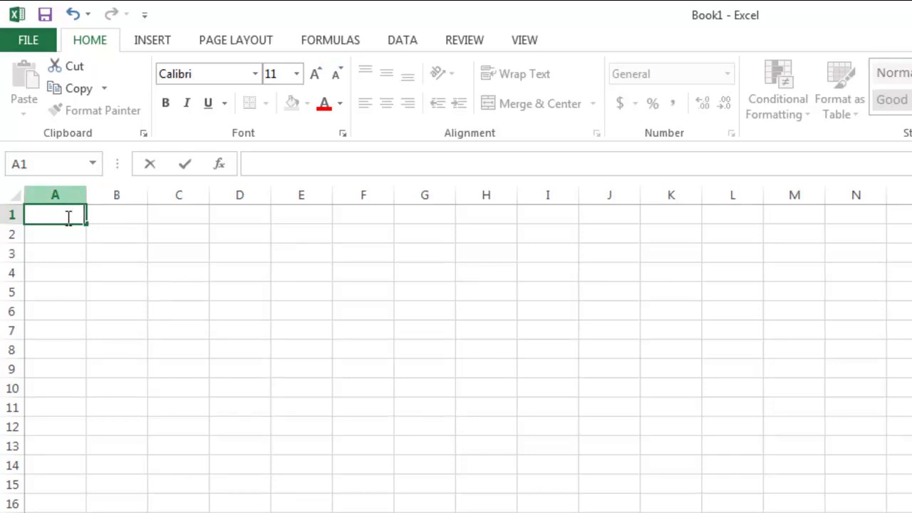
click(112, 253)
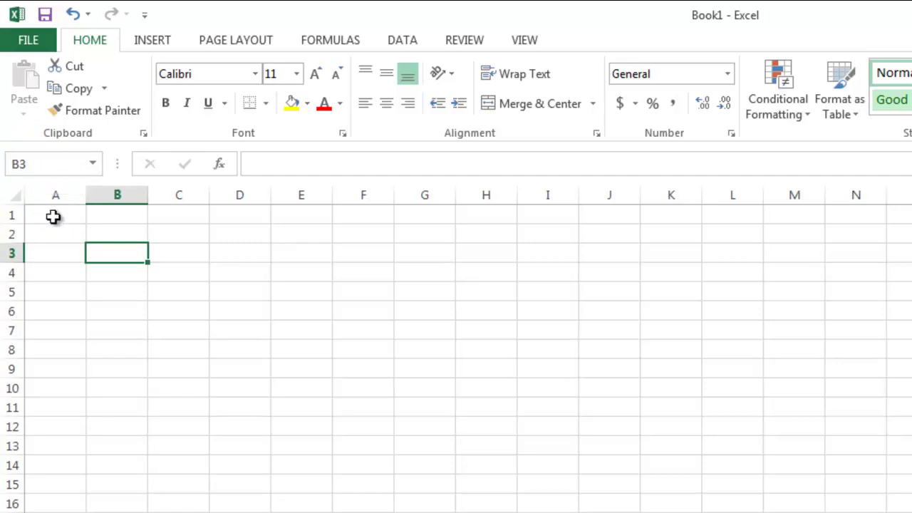
Enter the grades 78, 80 and 89 into cells A1 through A3
click(53, 216)
text(78)
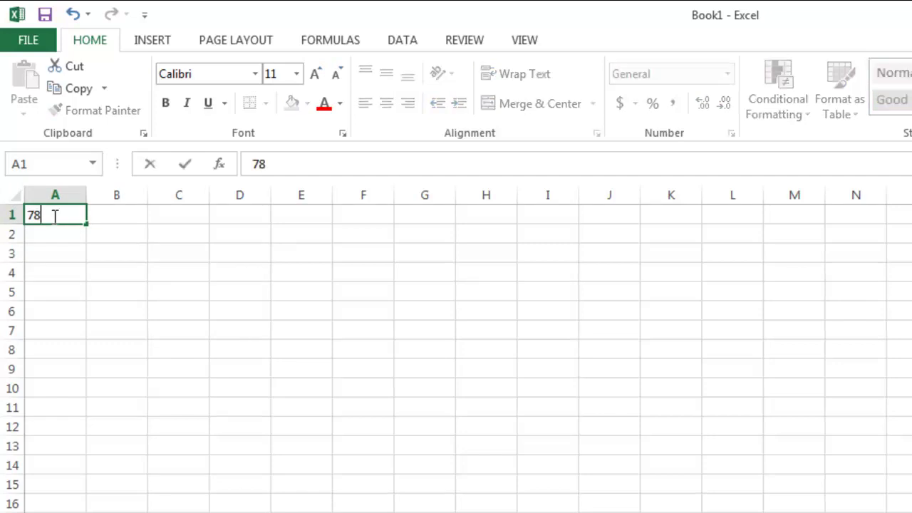
key(ctrl+Return)
key(Down)
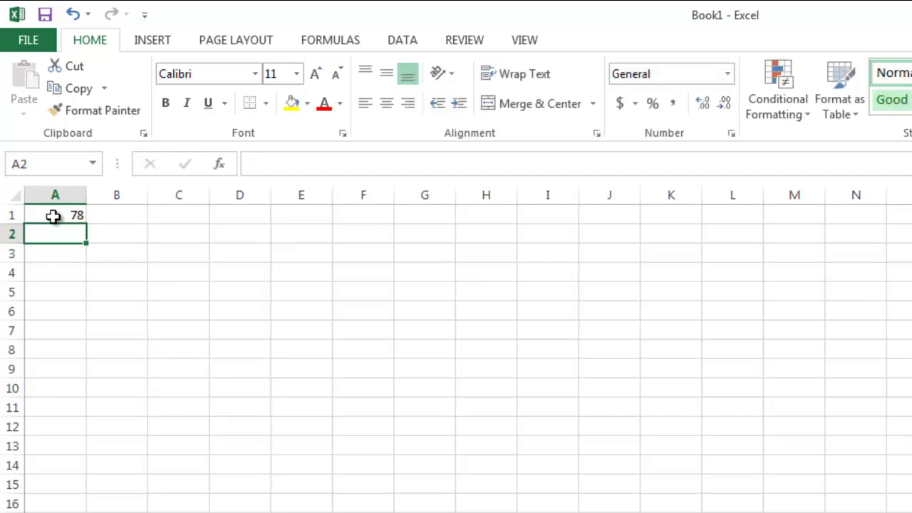
text(80)
key(Return)
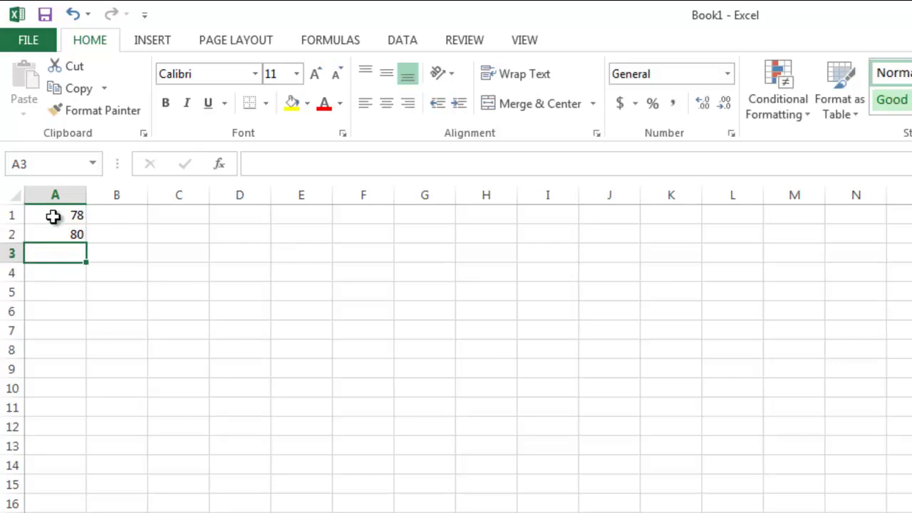
text(89)
key(Return)
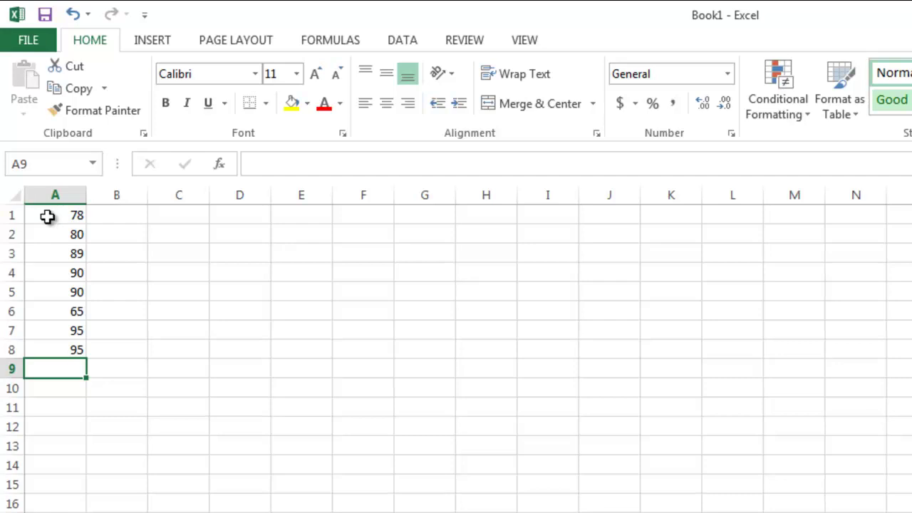
Select the grades in A1:A8 as one range
click(43, 219)
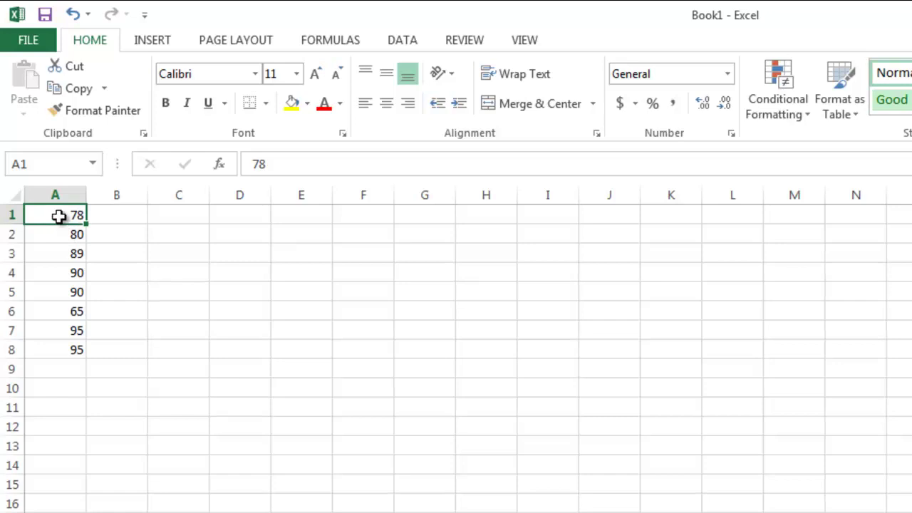
drag(58, 217, 55, 345)
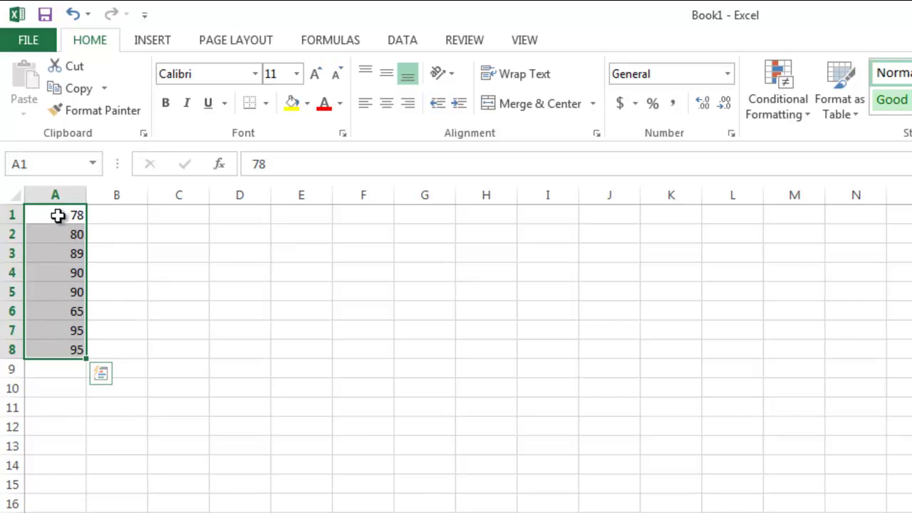
Move the grade 78 from A1 down to cell A9
click(58, 215)
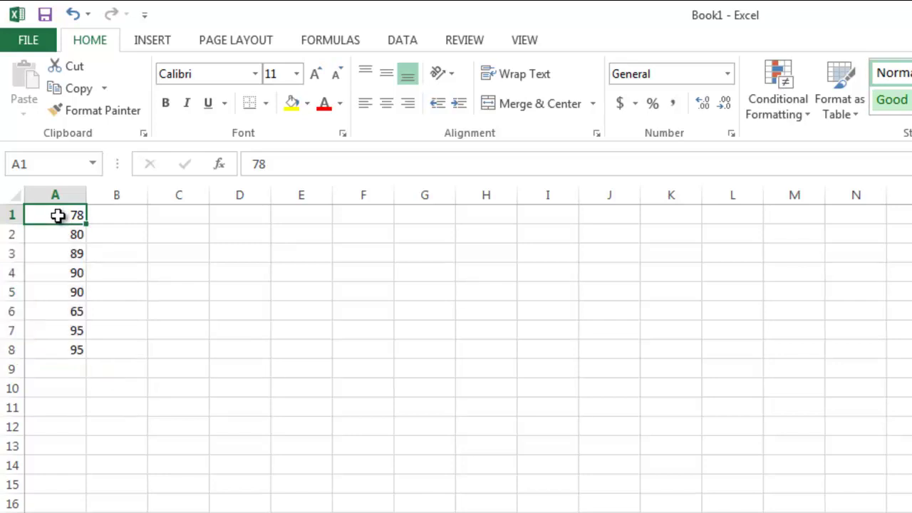
key(BackSpace)
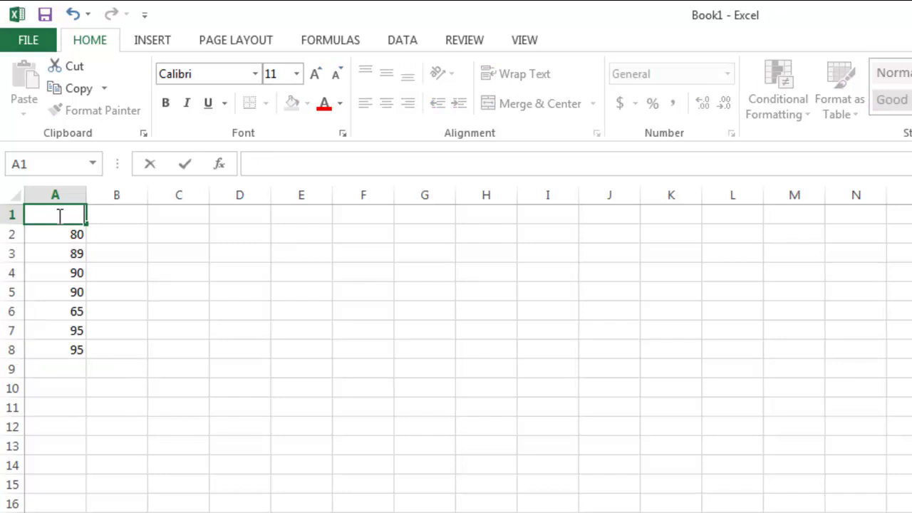
click(62, 369)
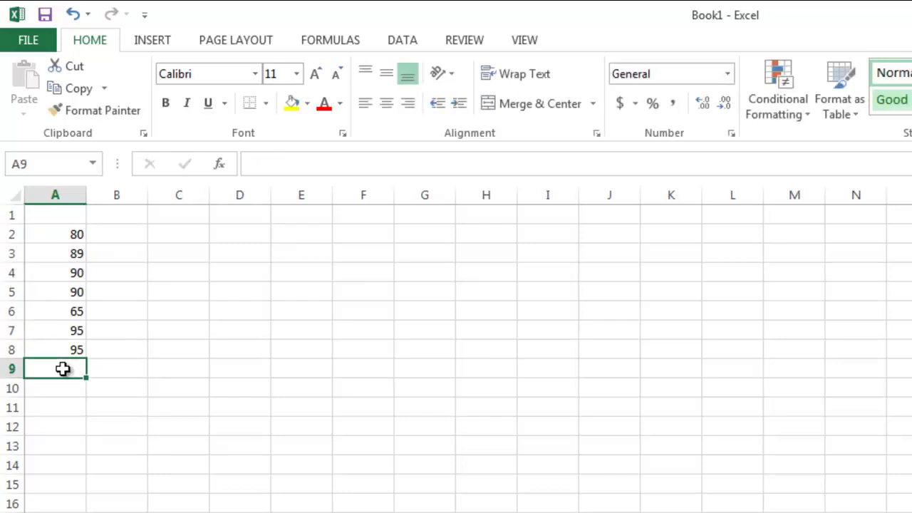
text(78)
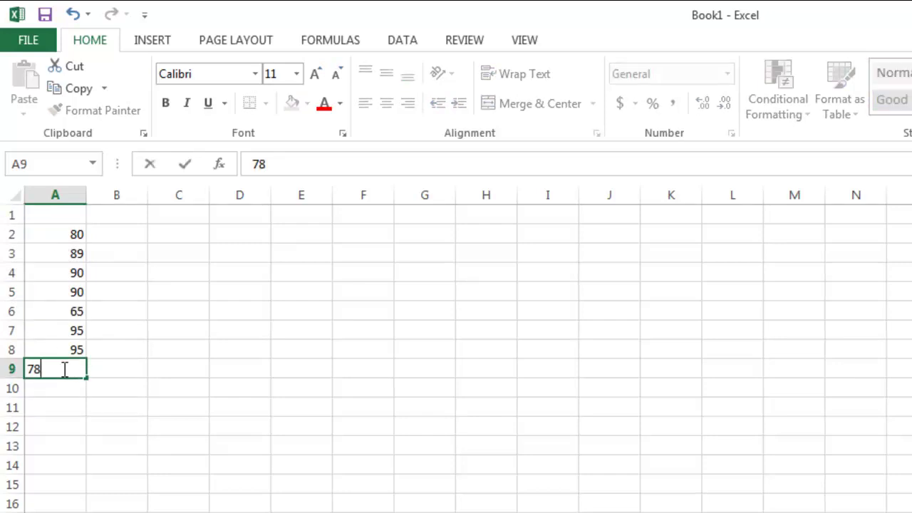
key(ctrl+Return)
key(Return)
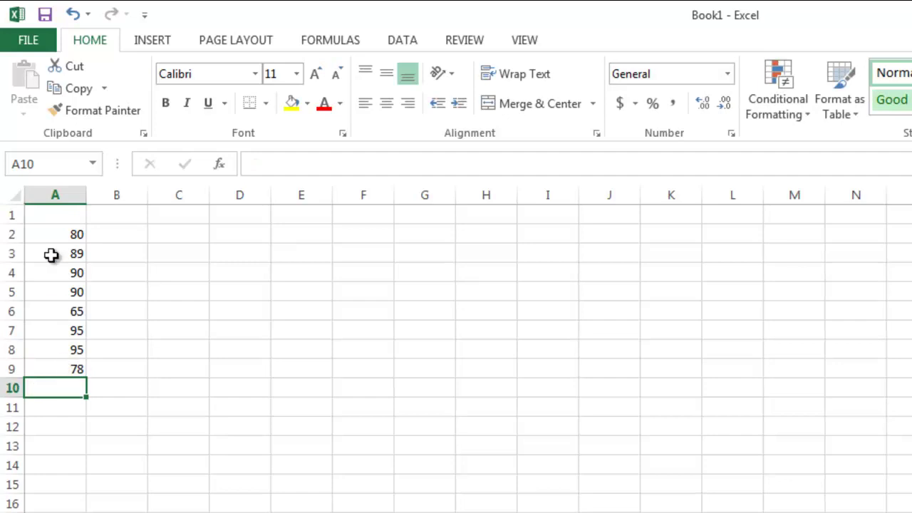
Title cell A1 'Exam Grades for Assessment' and widen column A slightly
double_click(54, 213)
text(Exam)
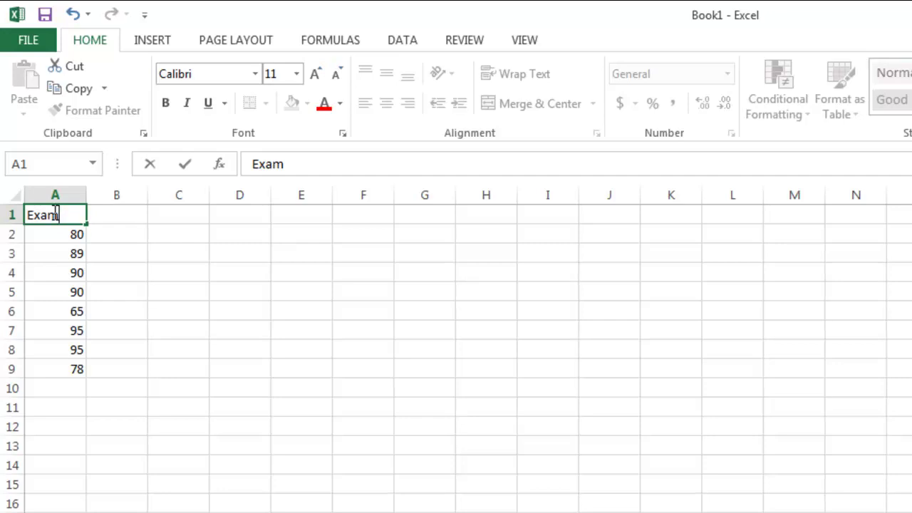
text(Grades for)
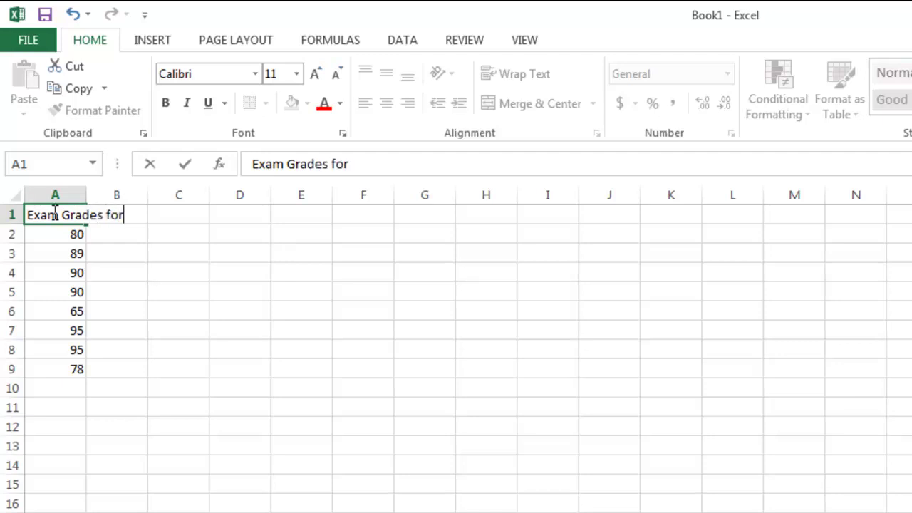
text( Assessment)
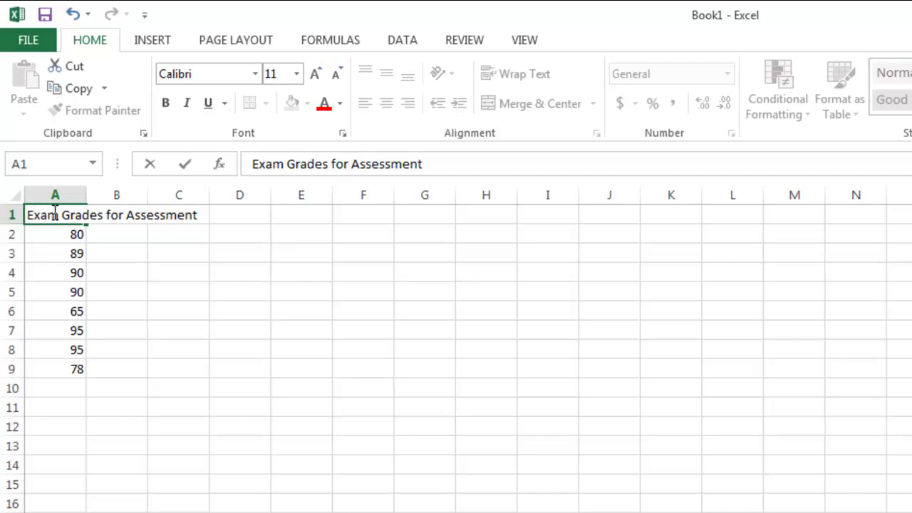
drag(86, 194, 97, 194)
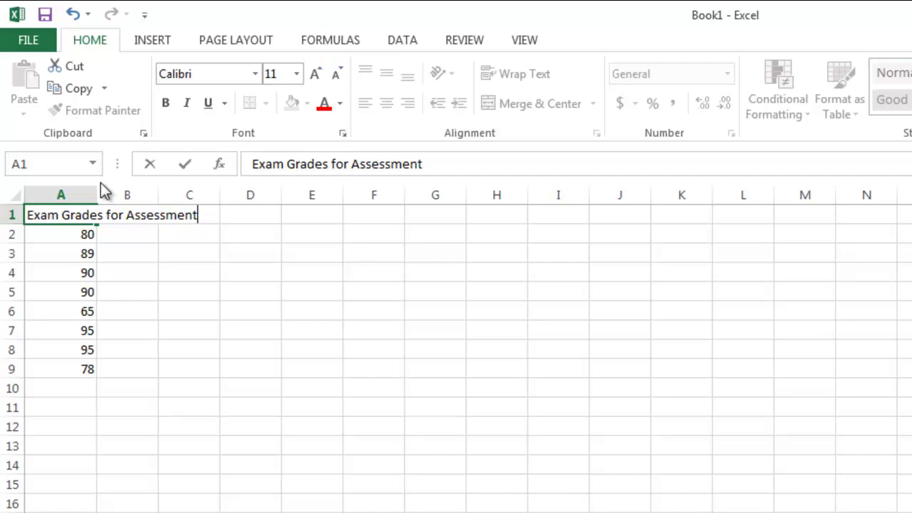
click(45, 189)
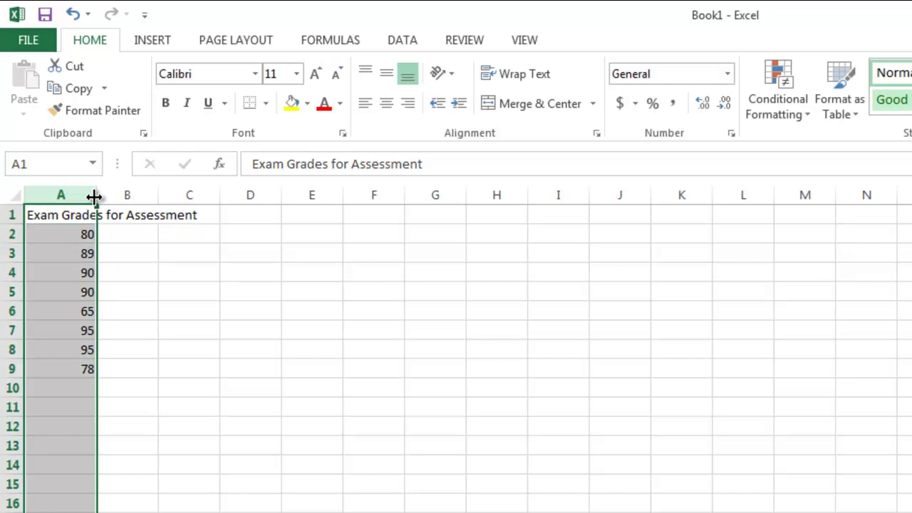
drag(95, 196, 204, 189)
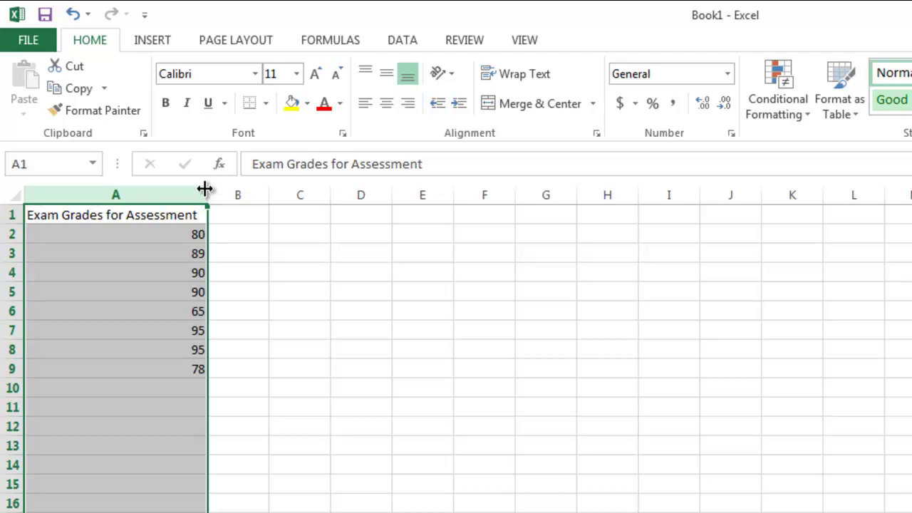
click(74, 14)
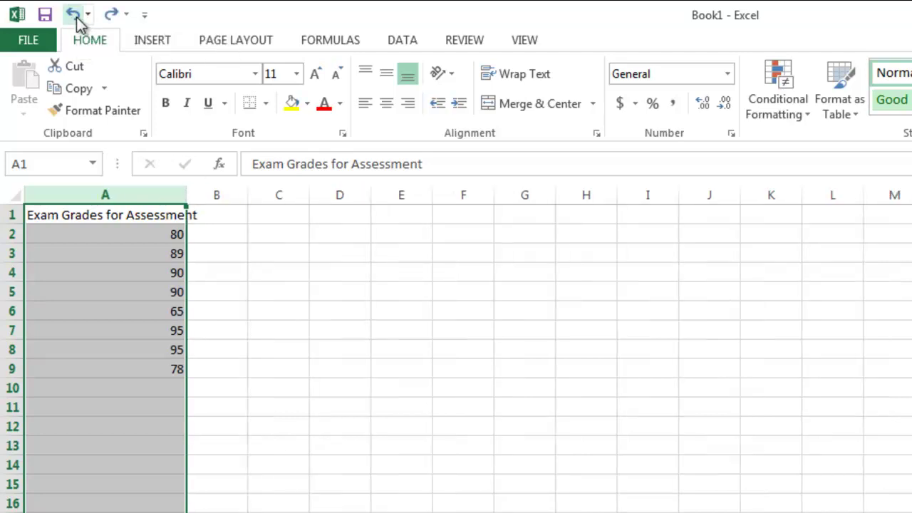
click(74, 15)
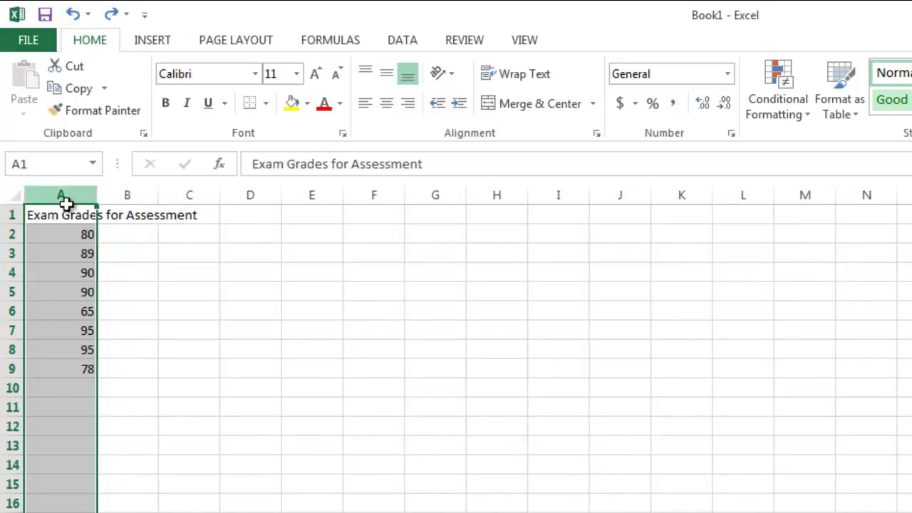
Wrap the A1 heading 'Exam Grades for Assessment' so row 1 grows taller
click(119, 270)
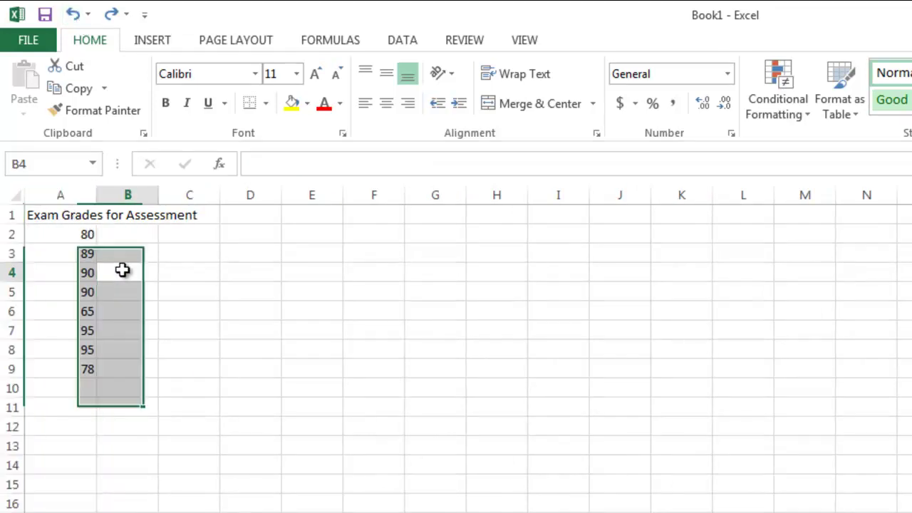
click(58, 215)
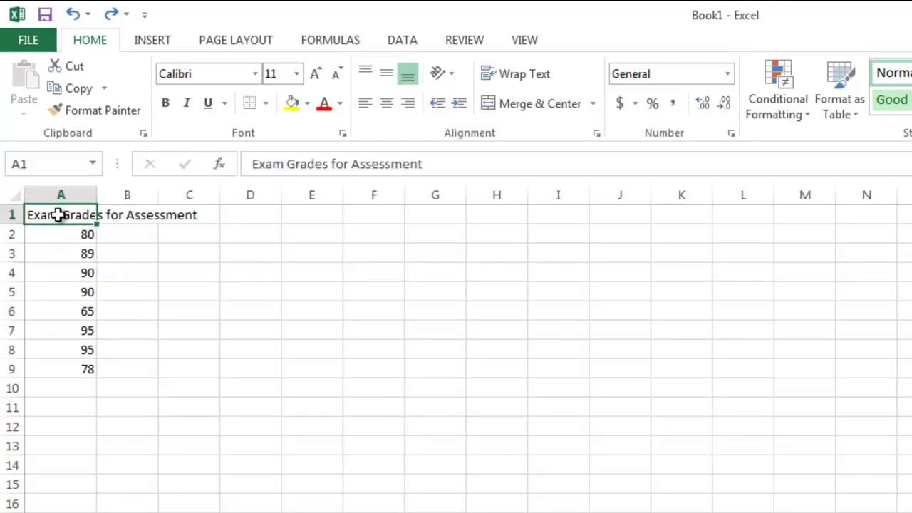
click(517, 74)
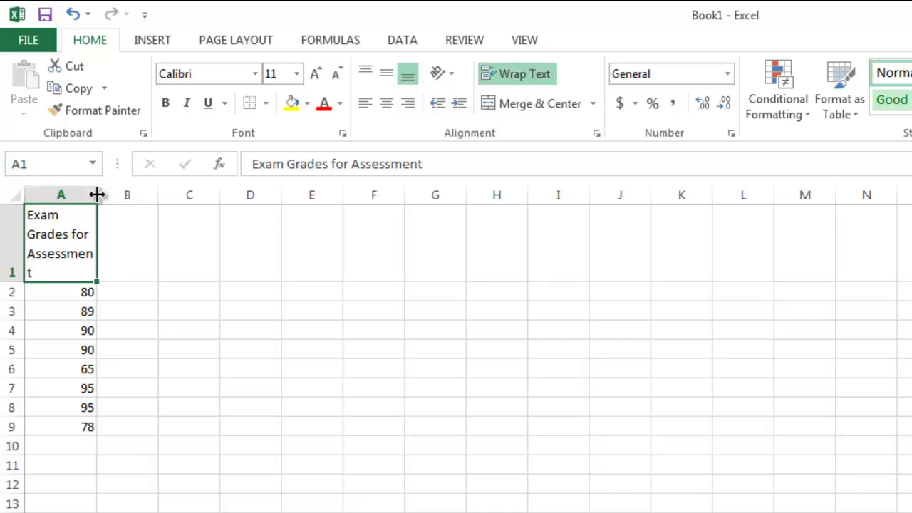
Make column A a little wider so the wrapped heading fits on three lines
drag(97, 194, 109, 194)
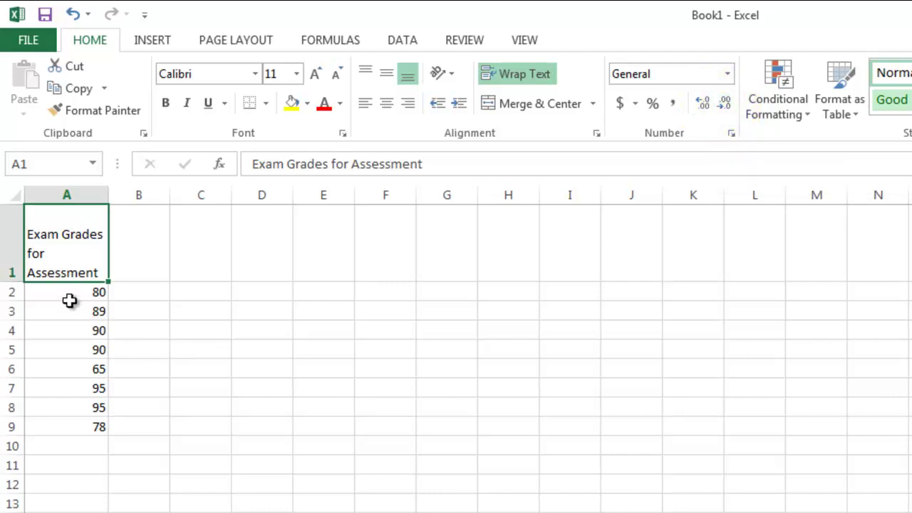
drag(58, 297, 64, 419)
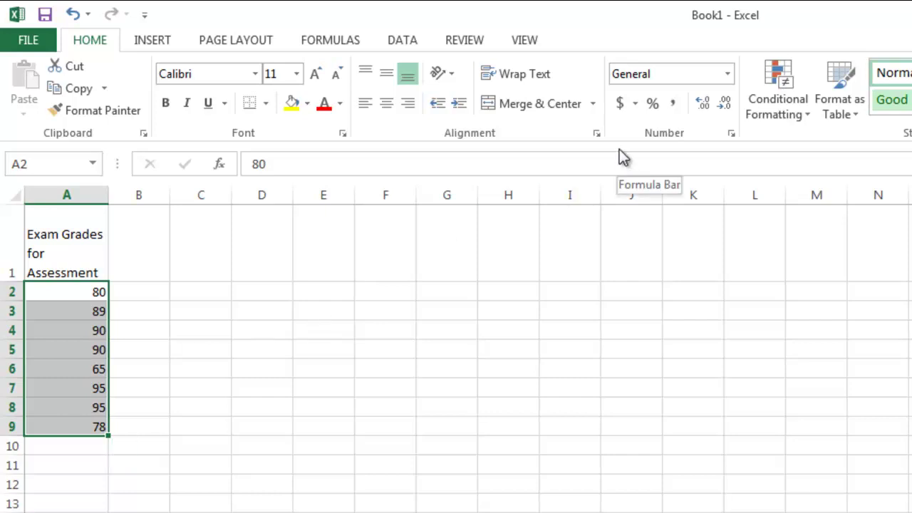
click(636, 104)
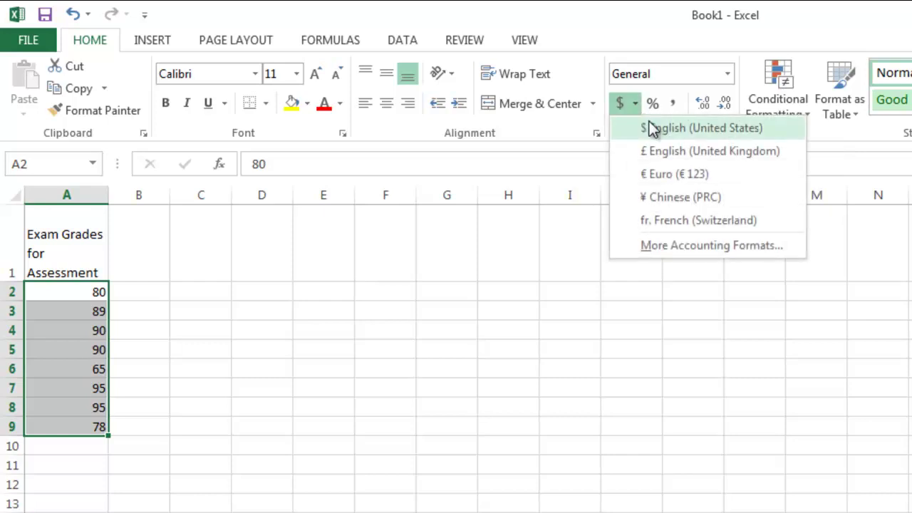
click(649, 127)
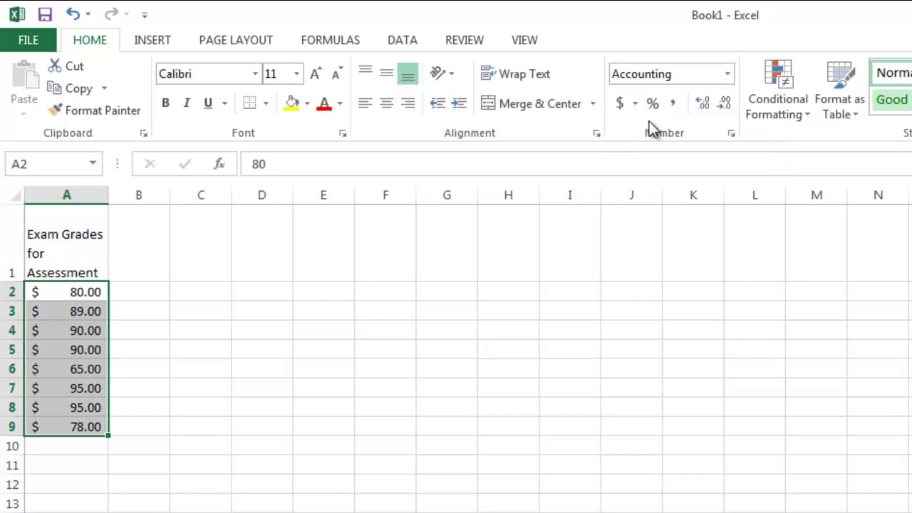
click(74, 12)
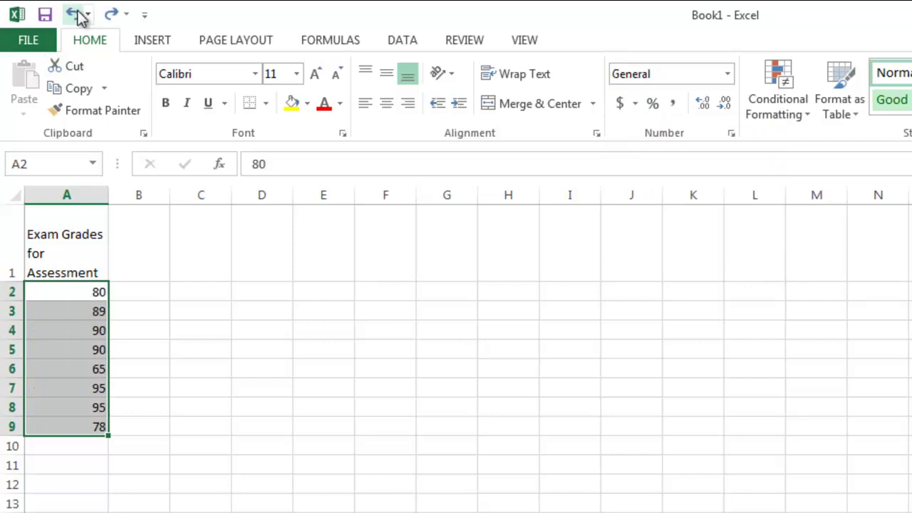
click(651, 105)
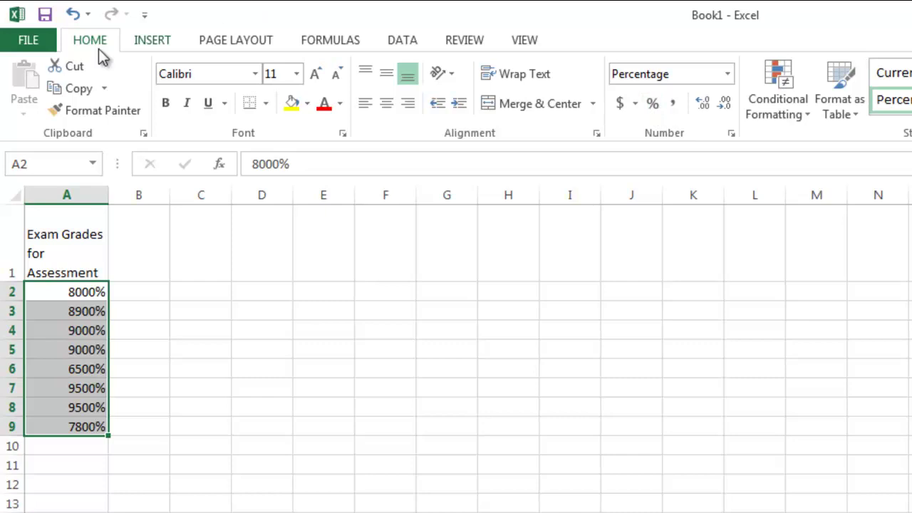
click(74, 16)
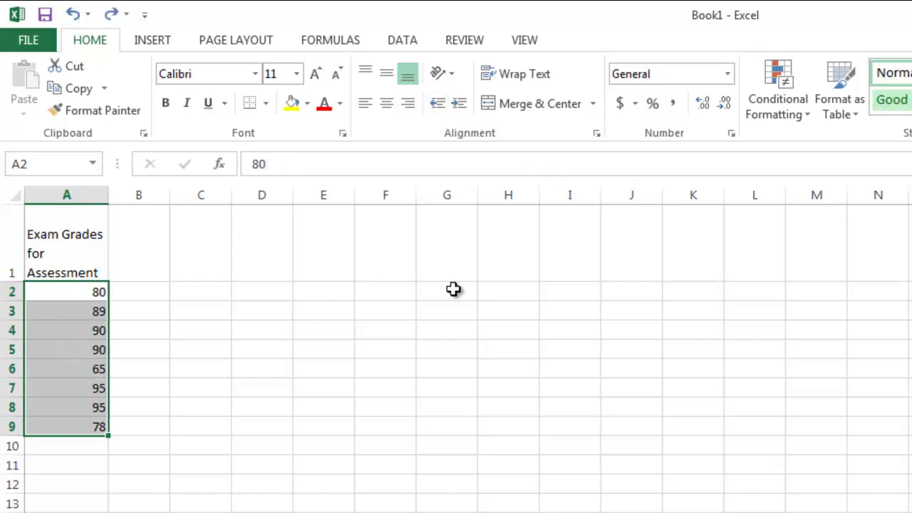
Enter 5.345 in C2 and reduce its decimals so it displays 5.35
click(216, 295)
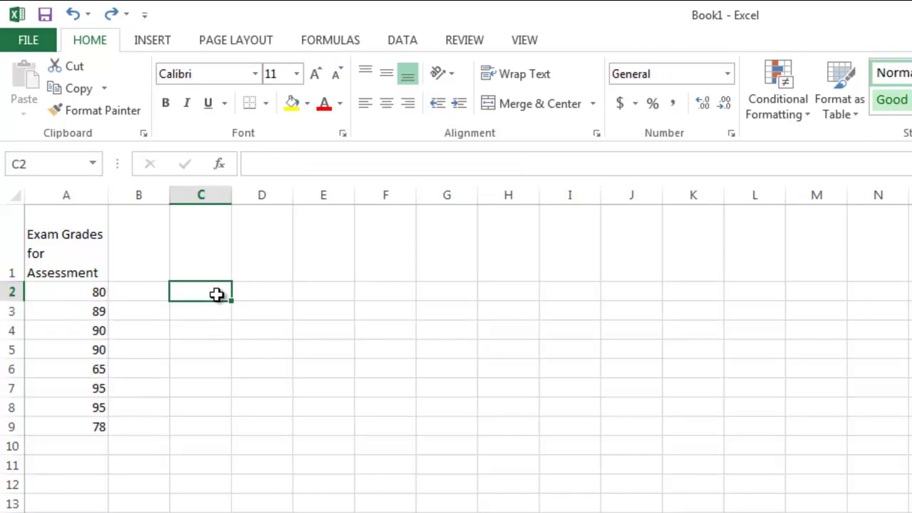
text(5.)
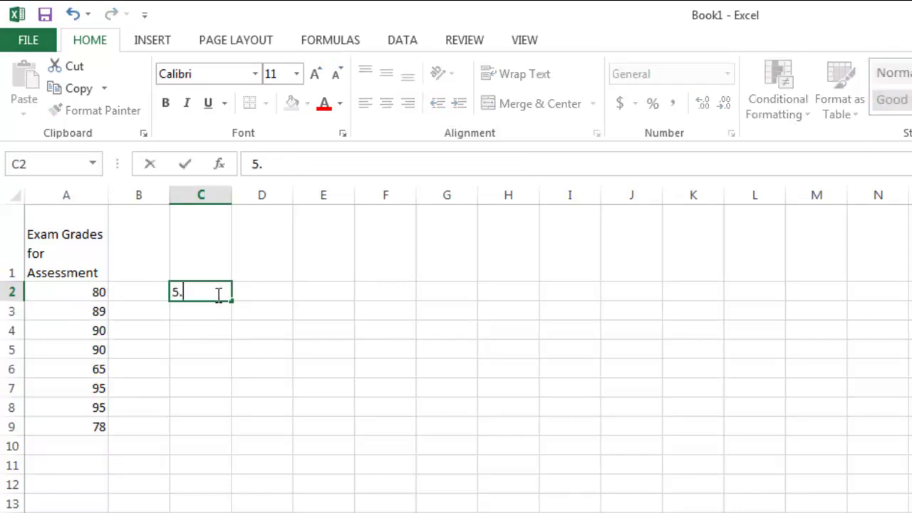
text(345)
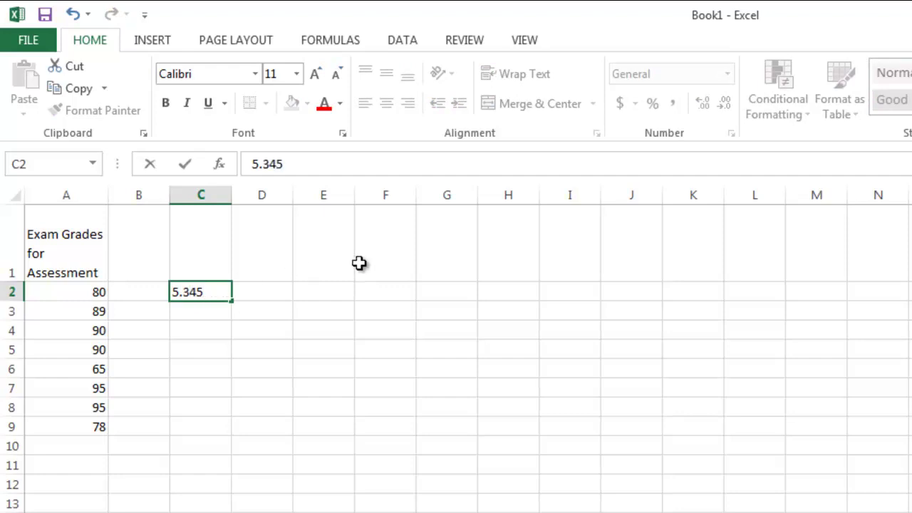
click(710, 109)
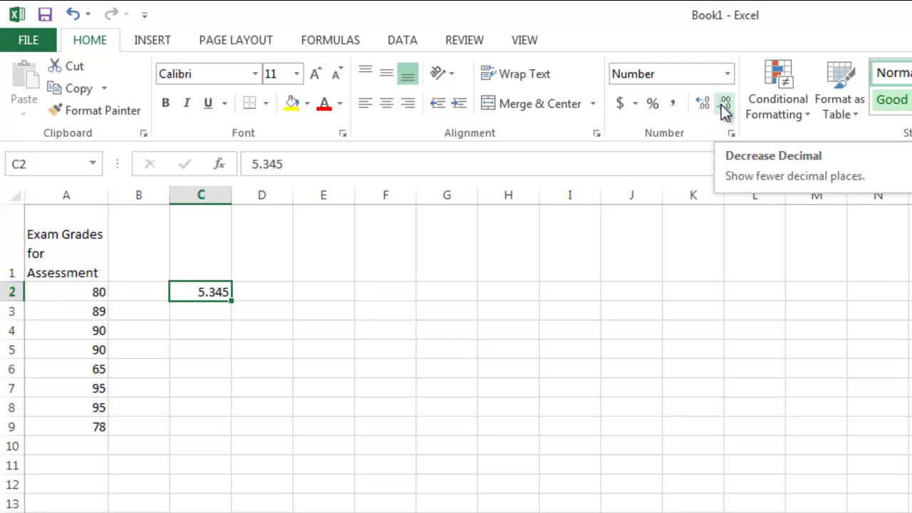
click(724, 106)
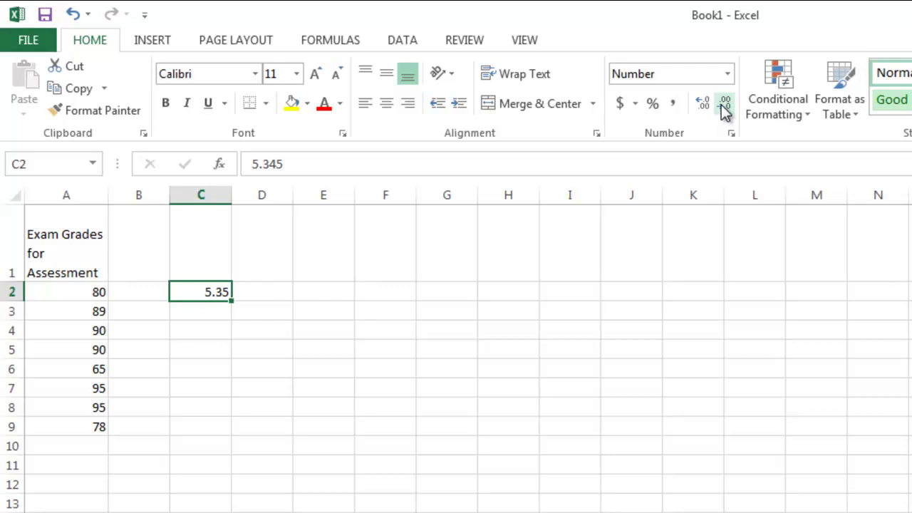
Clear the 5.345 test value from C2 and begin a formula for B3
key(BackSpace)
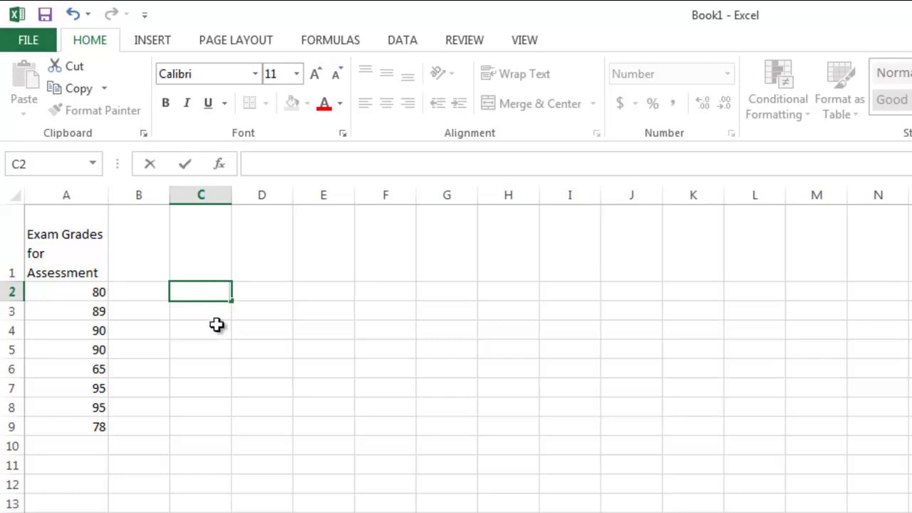
click(213, 311)
click(138, 314)
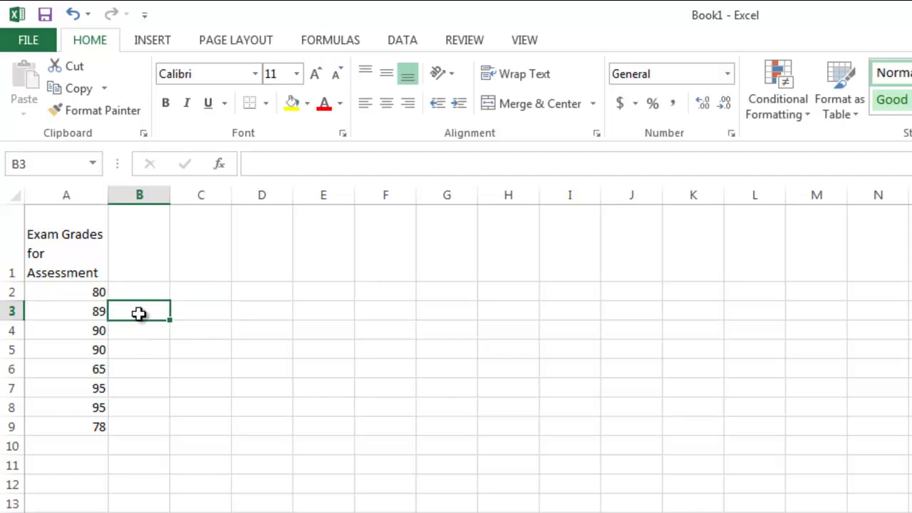
click(259, 166)
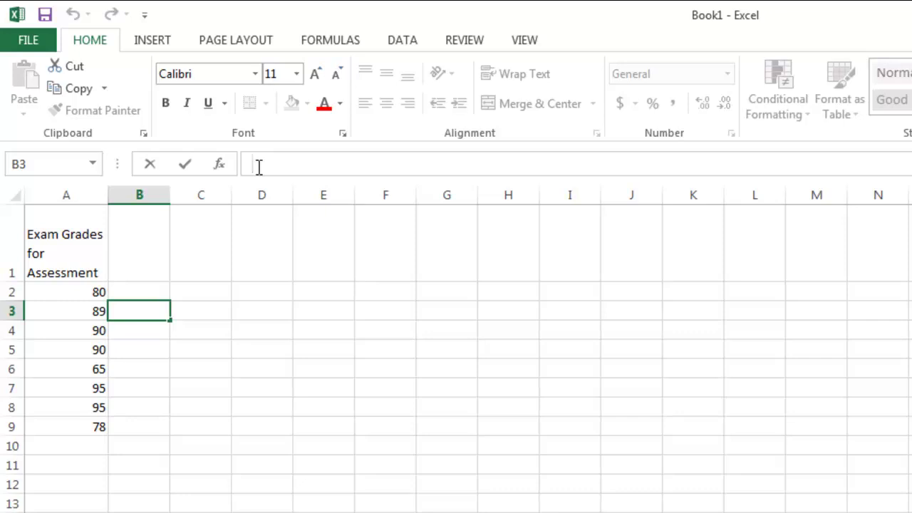
Enter =A2*A3 in B3 by clicking the cells, giving 7120
text(=)
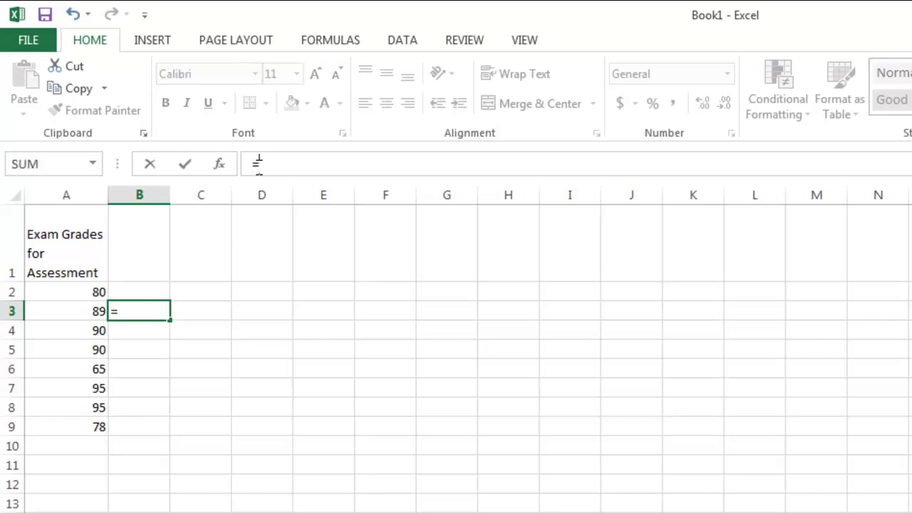
click(72, 293)
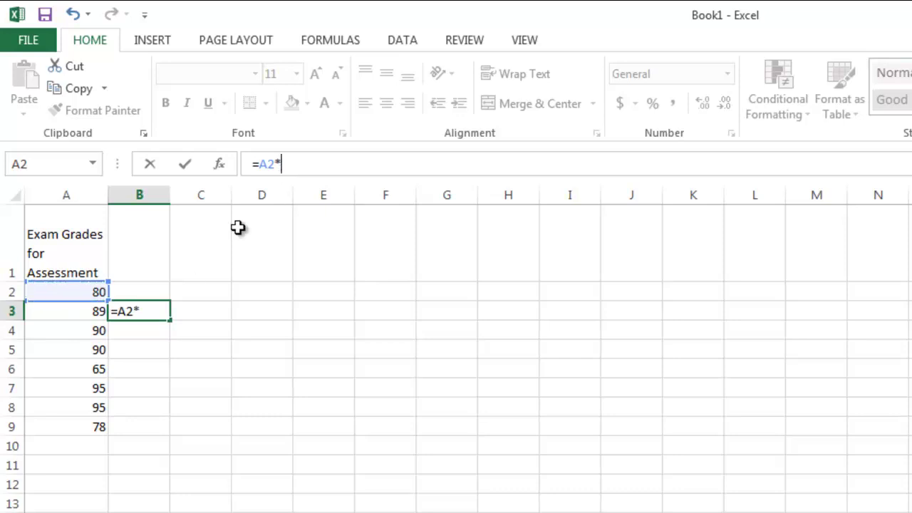
click(77, 312)
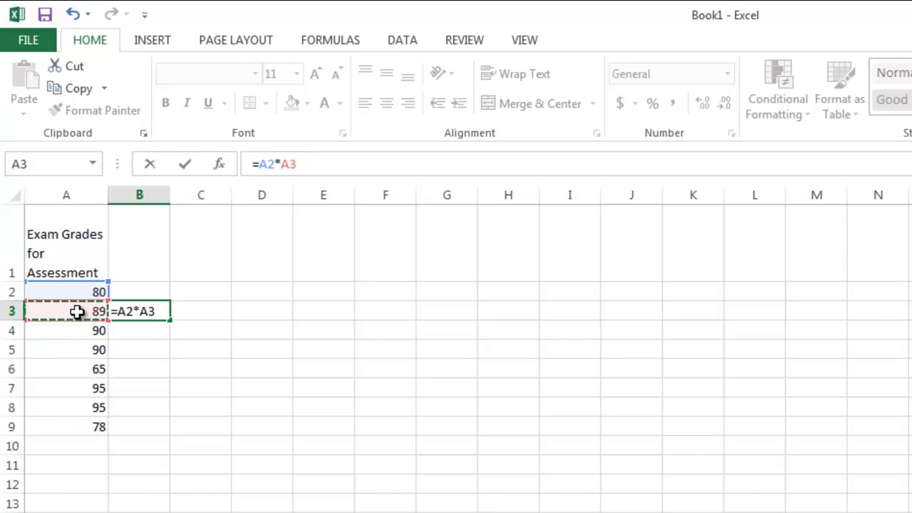
key(Return)
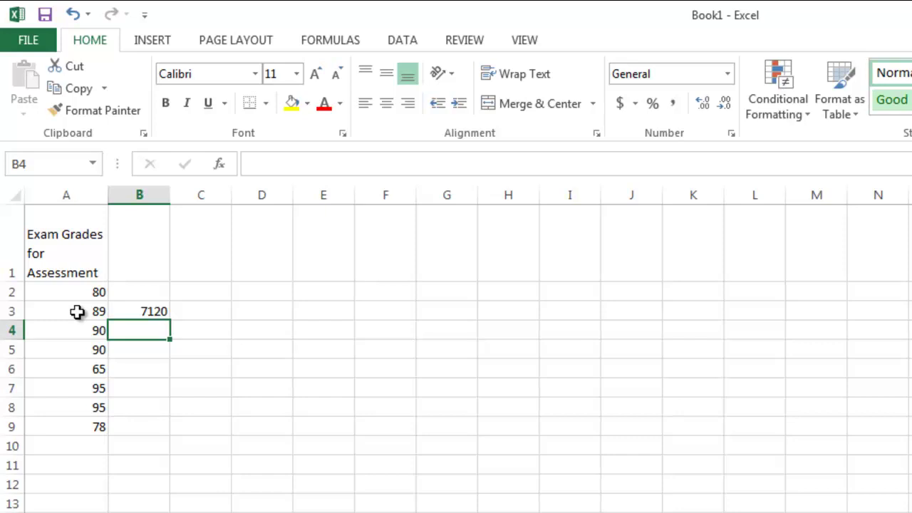
click(120, 307)
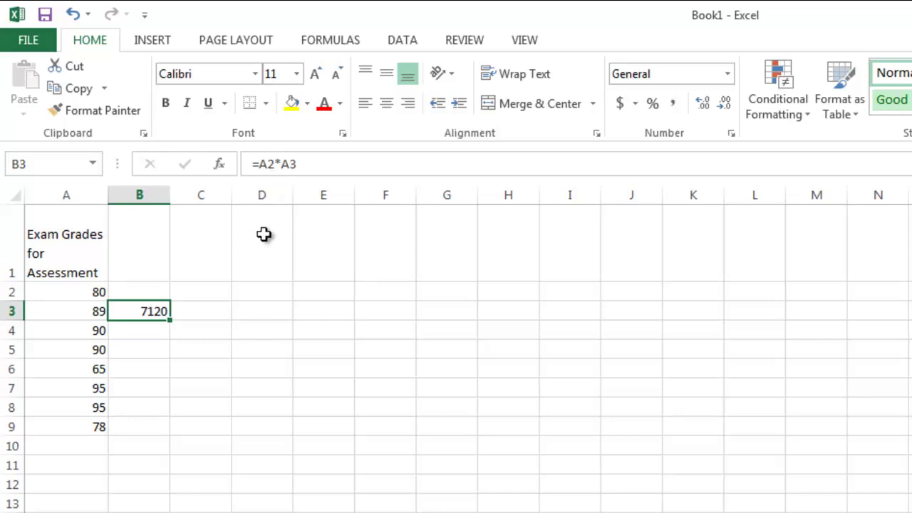
Replace B3's formula with =A6-(A3+A4)/A5, which shows 63.01111
double_click(157, 311)
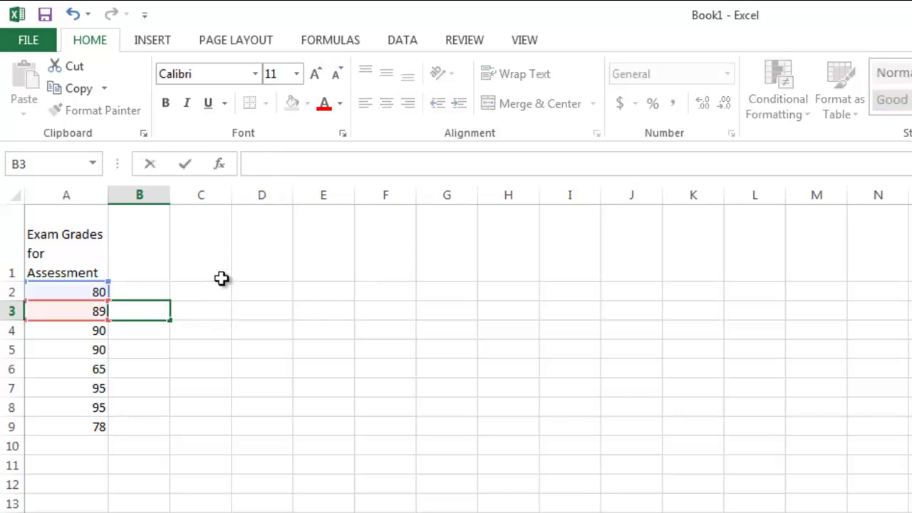
click(286, 165)
text(=)
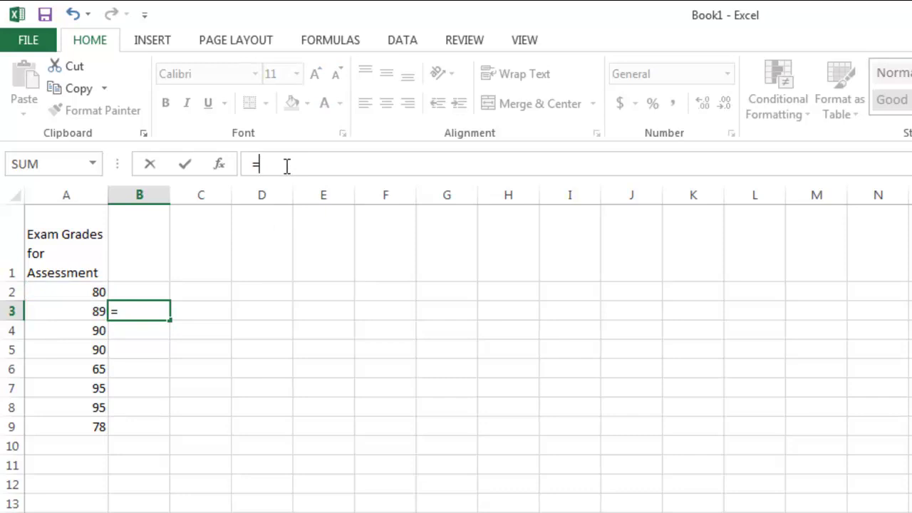
click(71, 367)
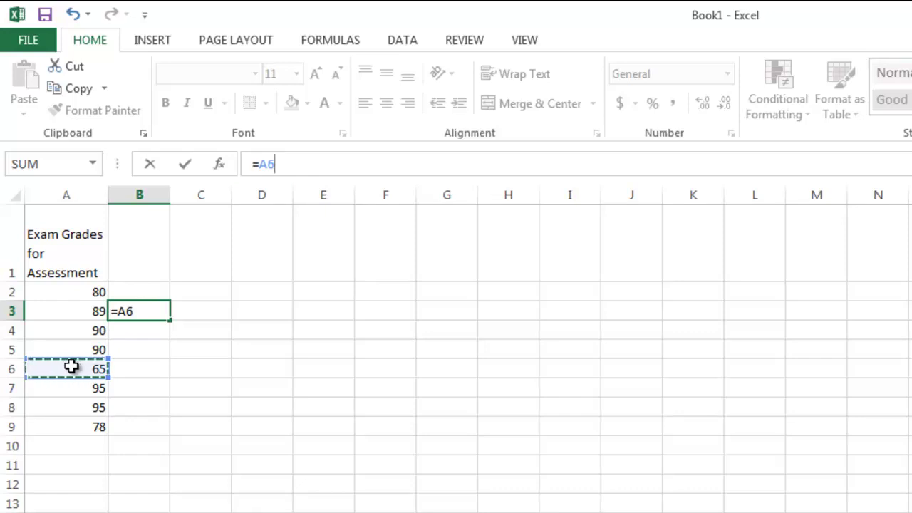
text(-)
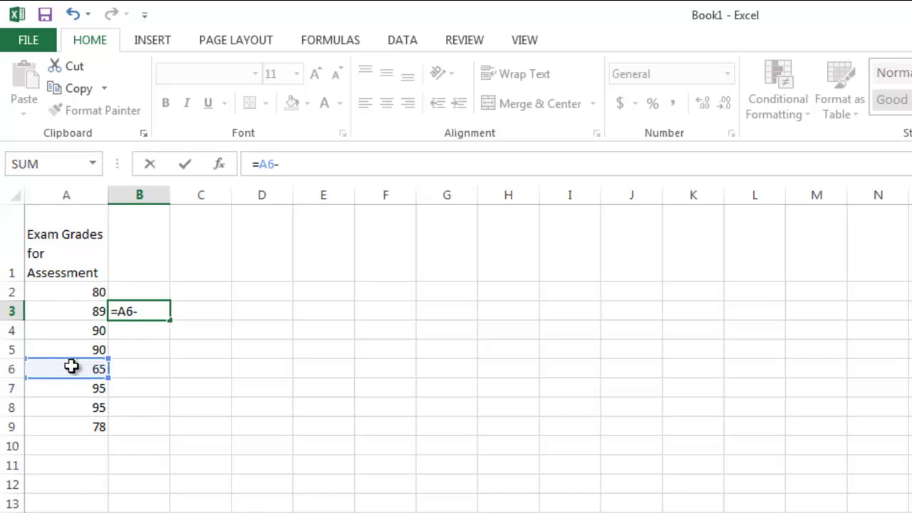
text(()
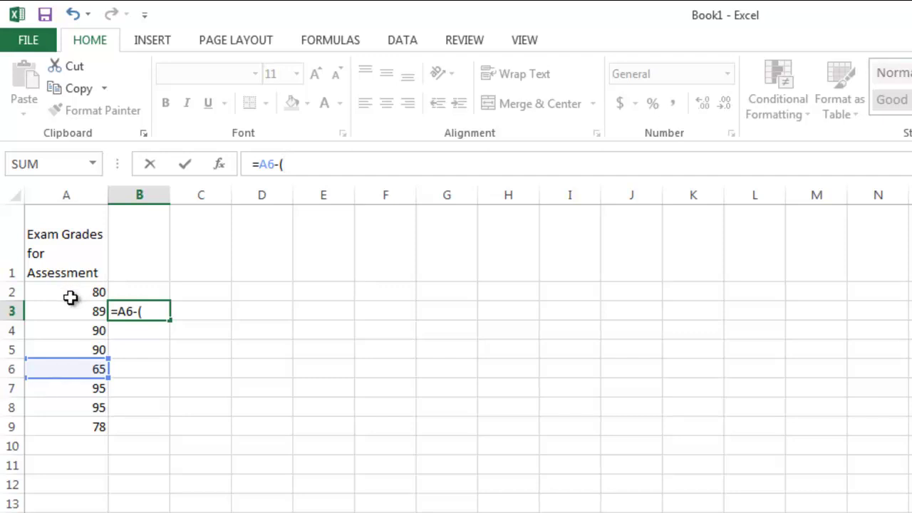
click(69, 306)
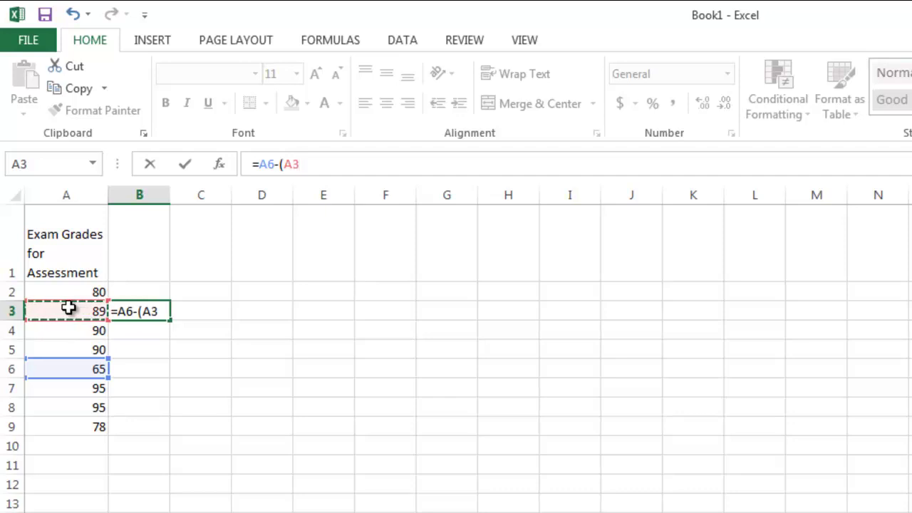
text(+)
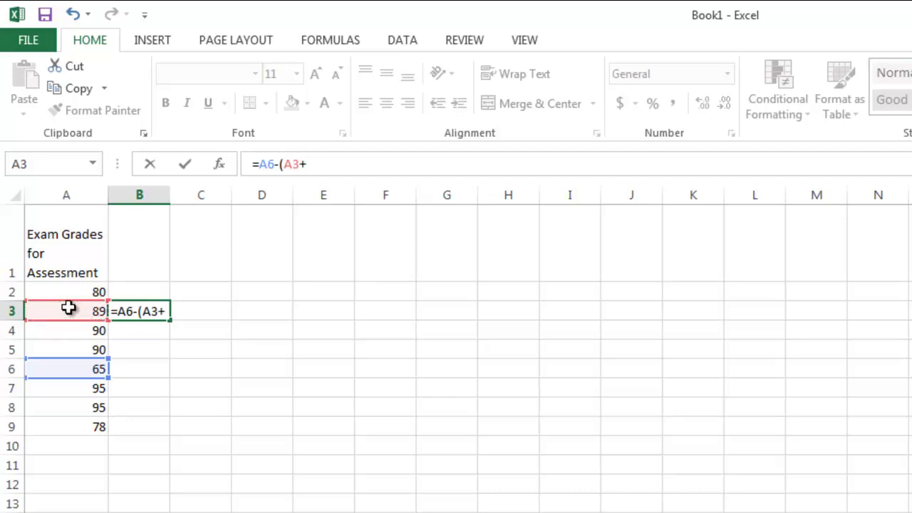
click(67, 330)
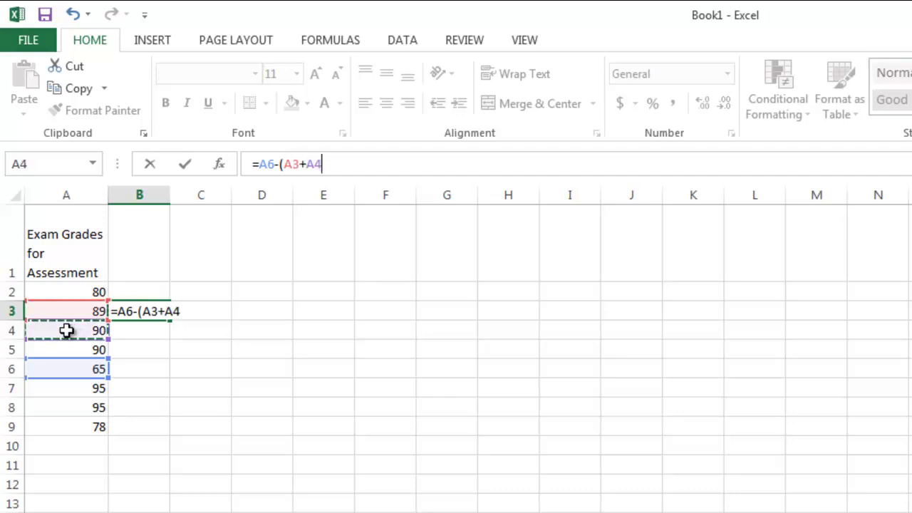
text()/)
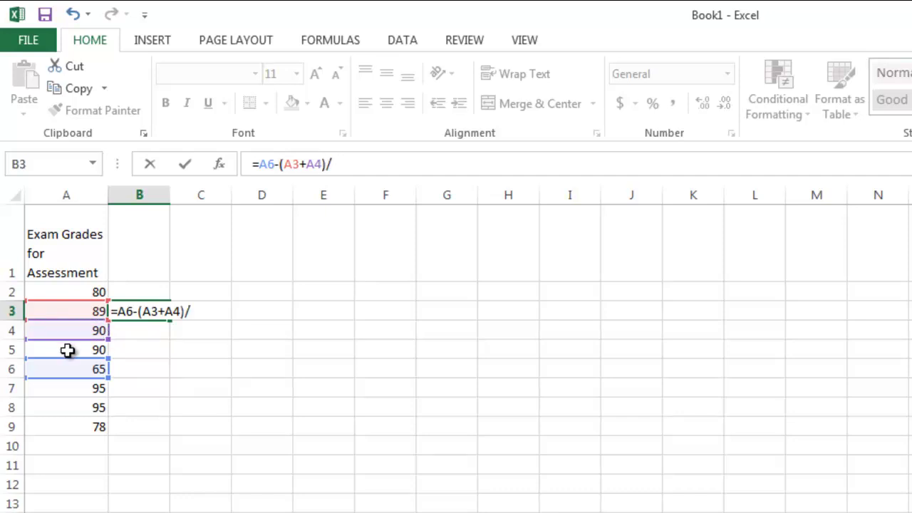
click(67, 350)
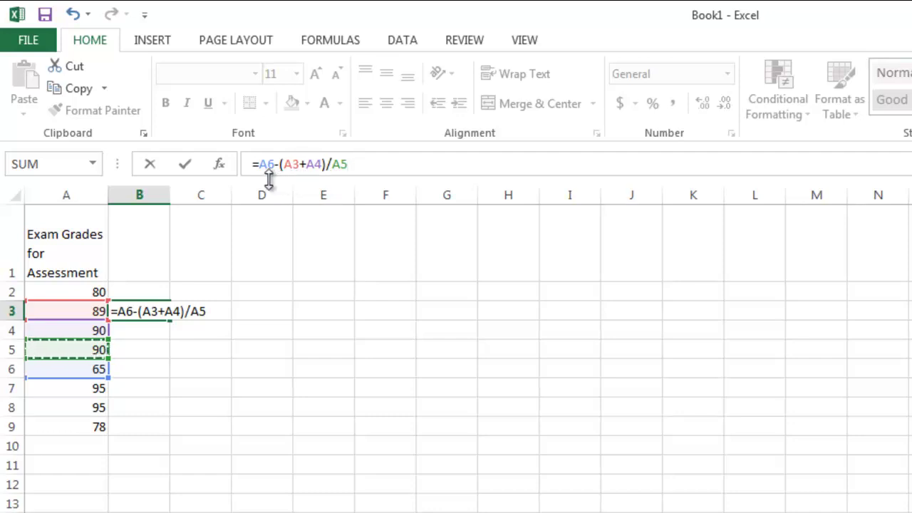
key(Return)
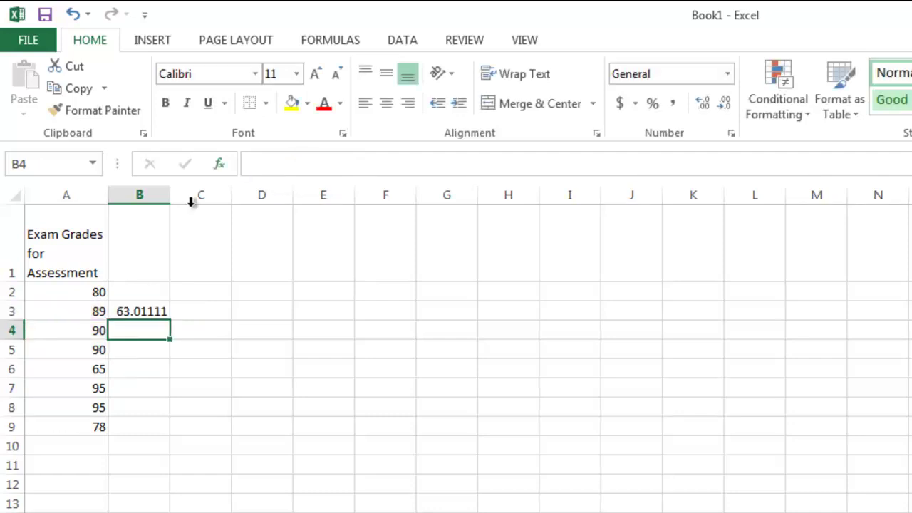
click(138, 311)
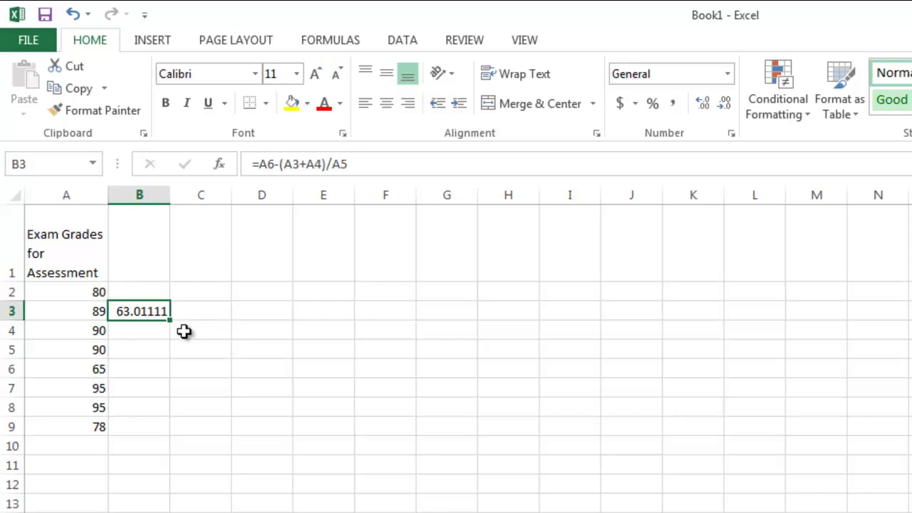
click(324, 41)
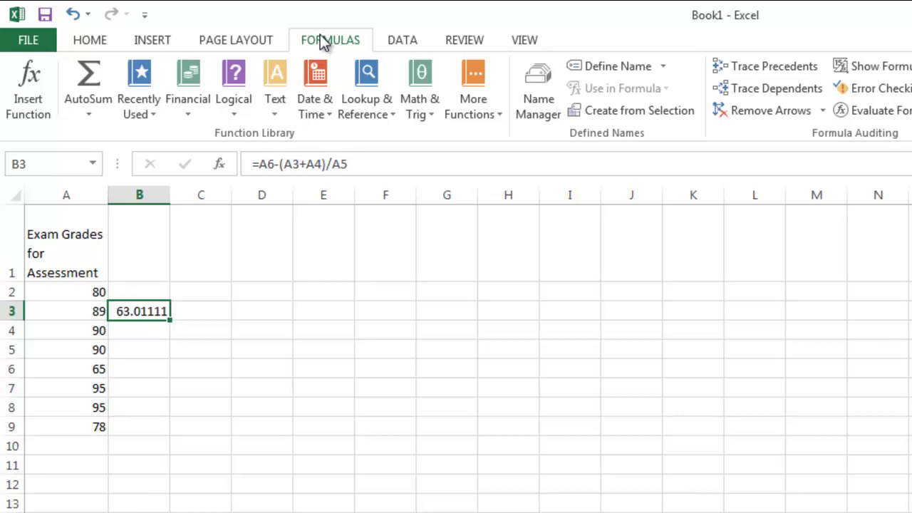
Total the grades with =SUM(A2:A9) in A10 via AutoSum, showing 682
click(88, 115)
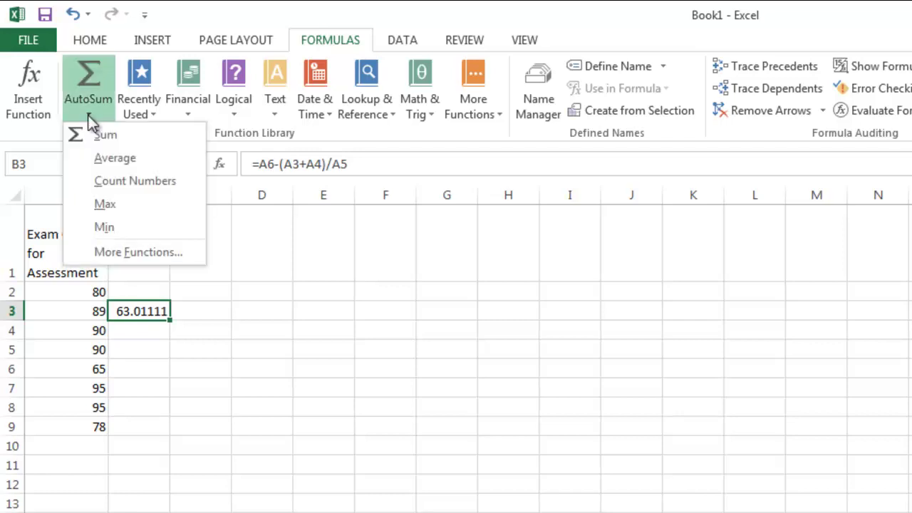
click(72, 449)
click(72, 448)
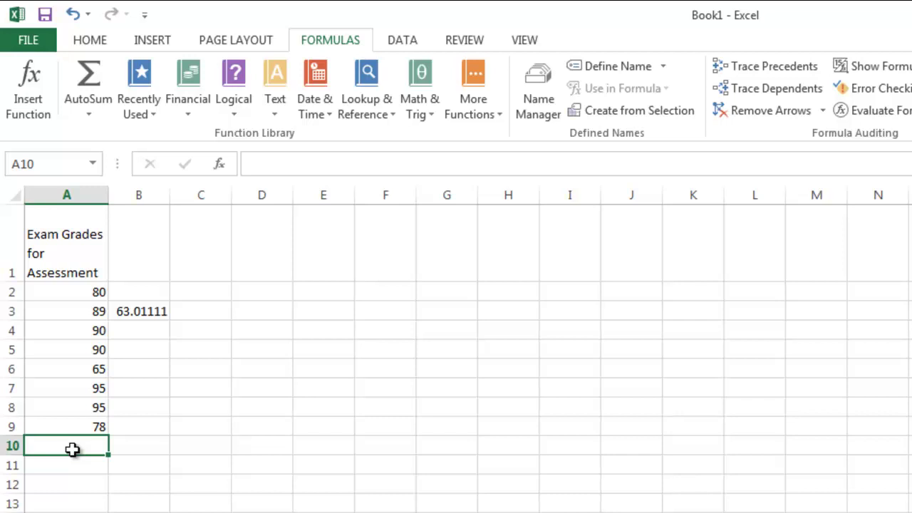
click(95, 98)
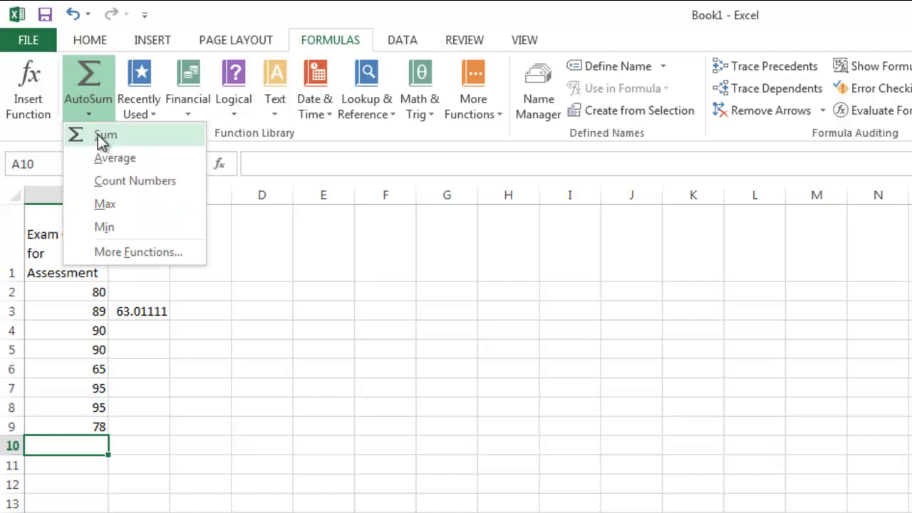
click(101, 137)
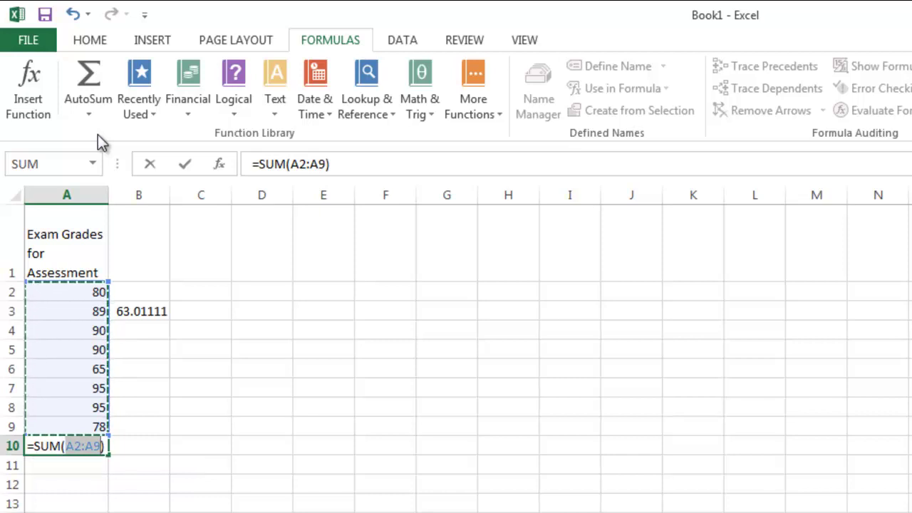
key(Return)
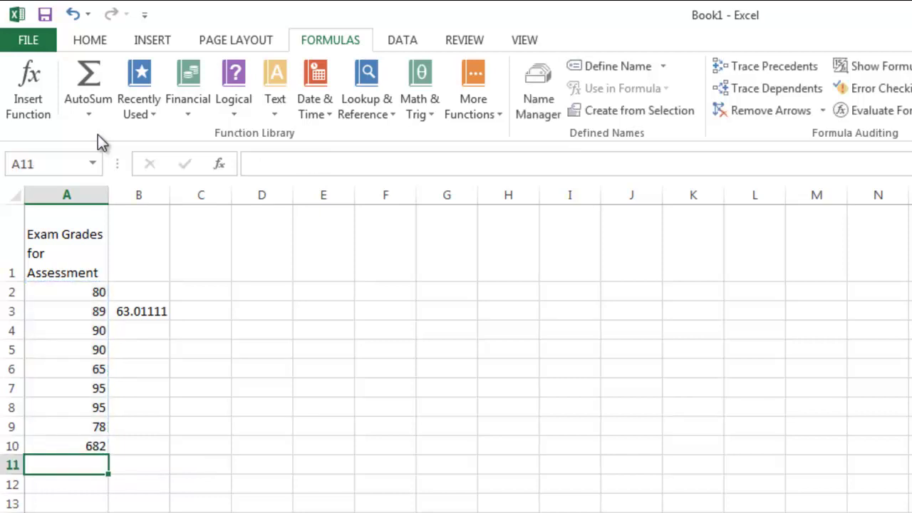
Label cell B10 as 'Sum' beside the 682 total
click(129, 447)
text(Sum)
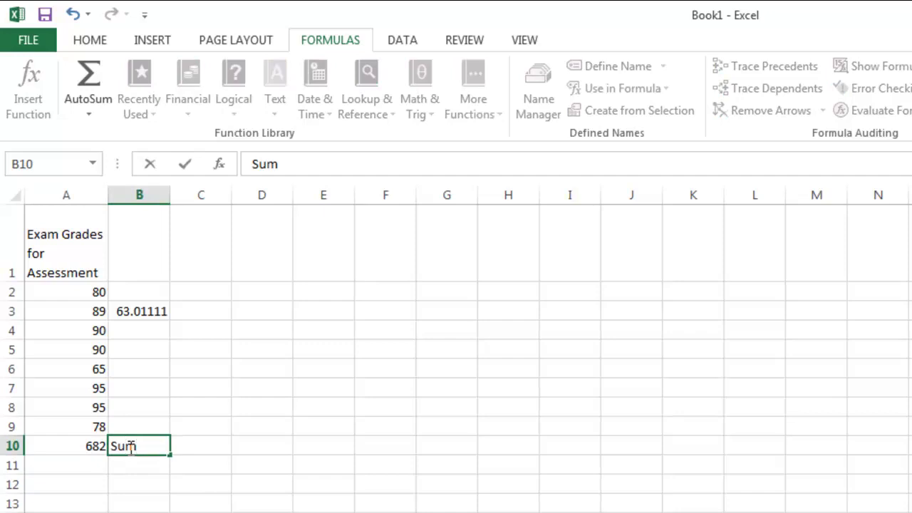
key(Return)
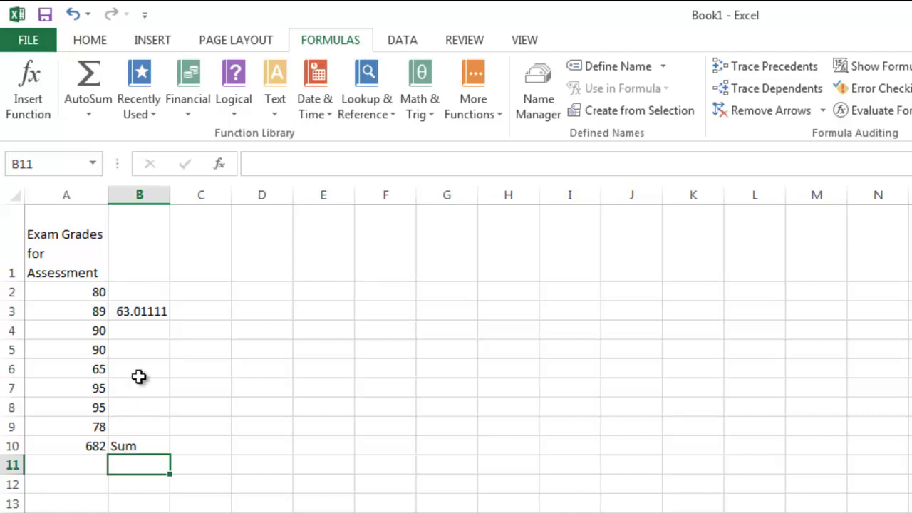
Inspect the old 63.01111 formula in B3 and clear it, ending on A11
click(141, 311)
double_click(141, 312)
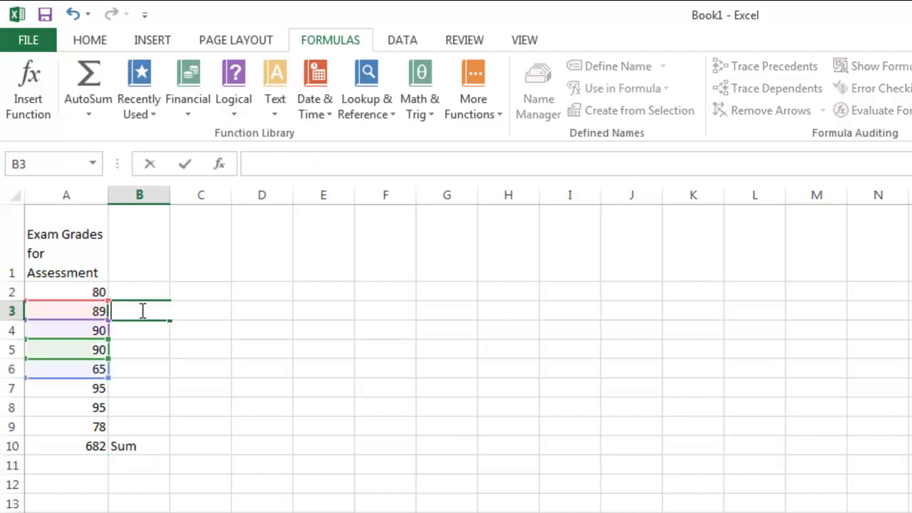
click(74, 458)
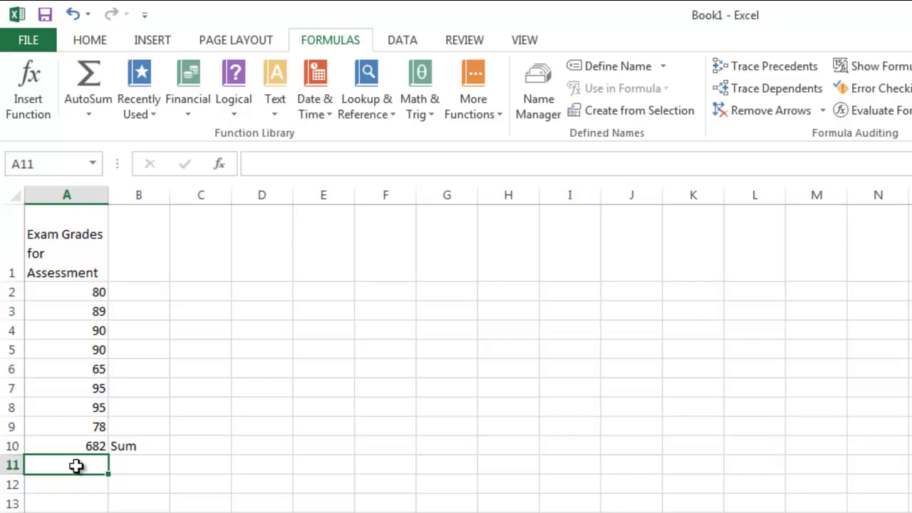
Enter =A10/8 in A11 so it shows the grade mean 85.25
click(277, 168)
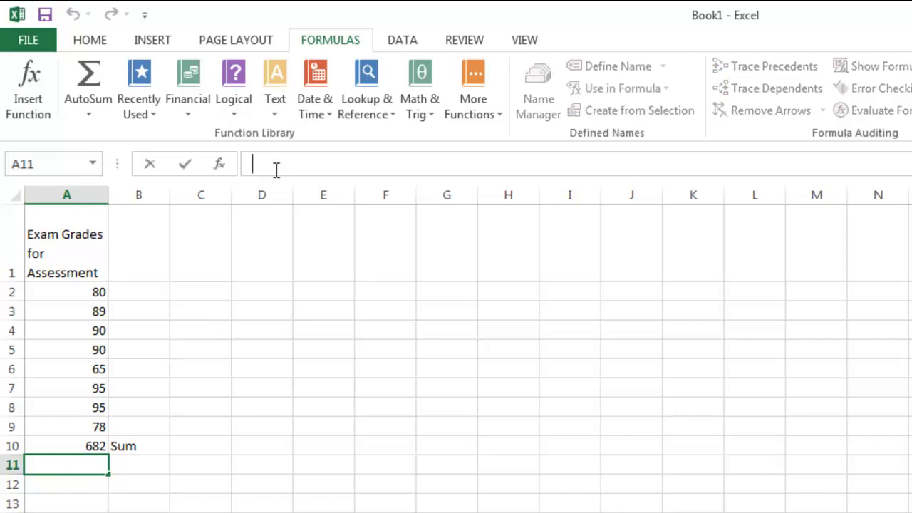
text(=)
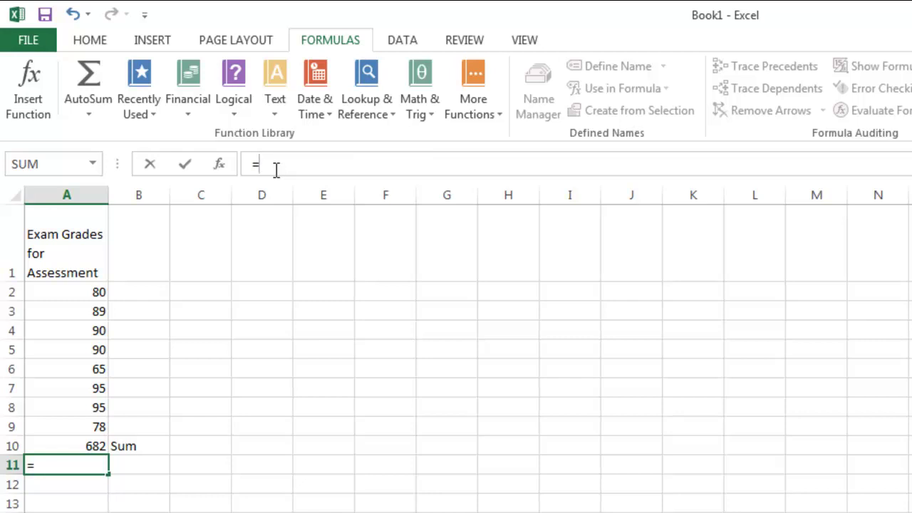
click(74, 446)
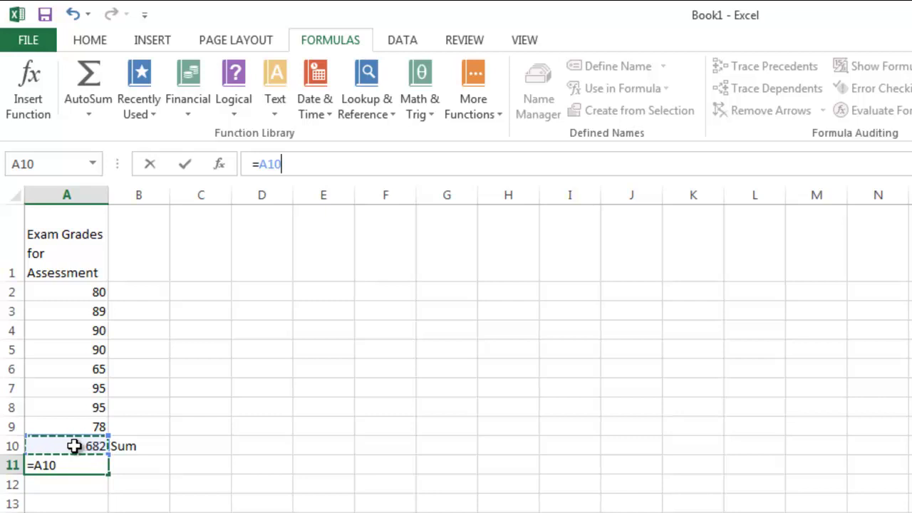
text(/)
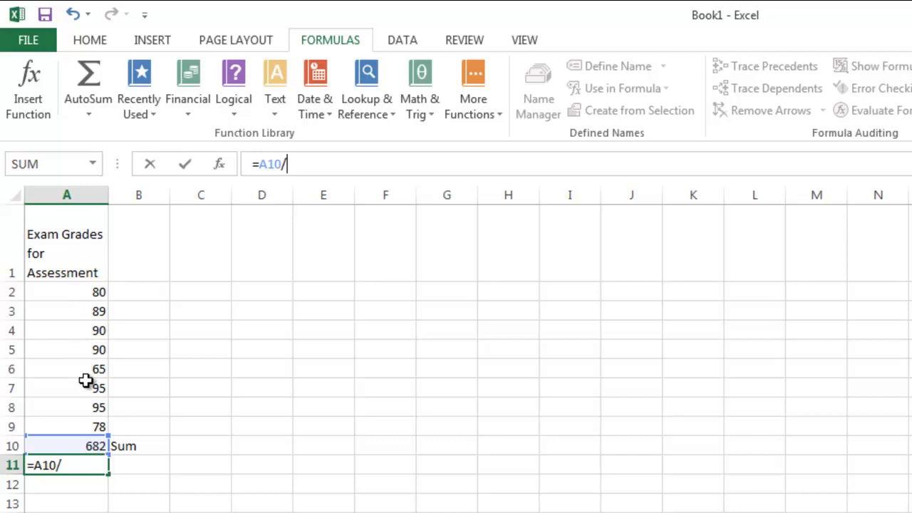
text(8)
key(Return)
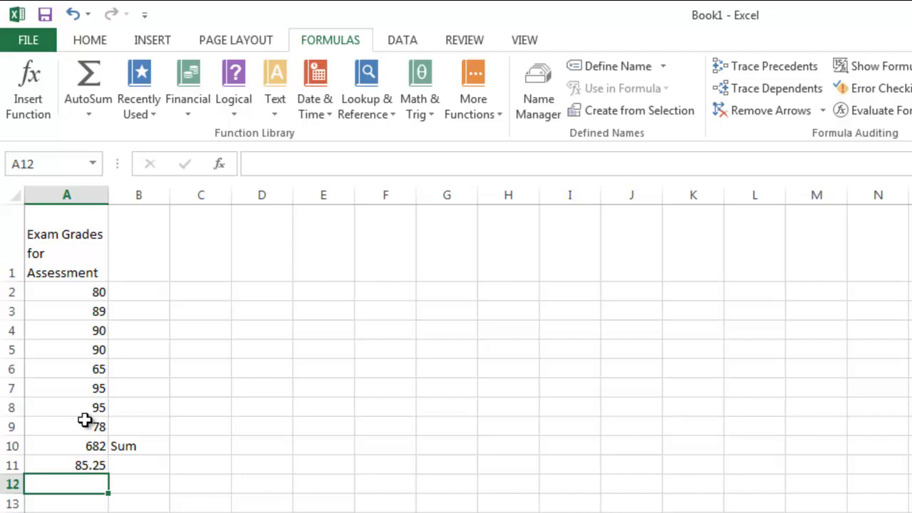
Label A11's mean by typing 'Mean' in B11
click(124, 465)
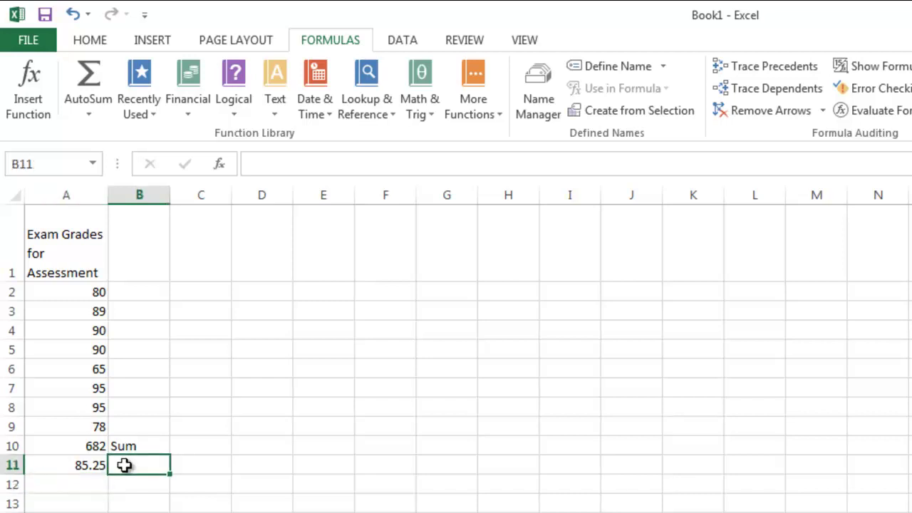
text(Mean)
key(Return)
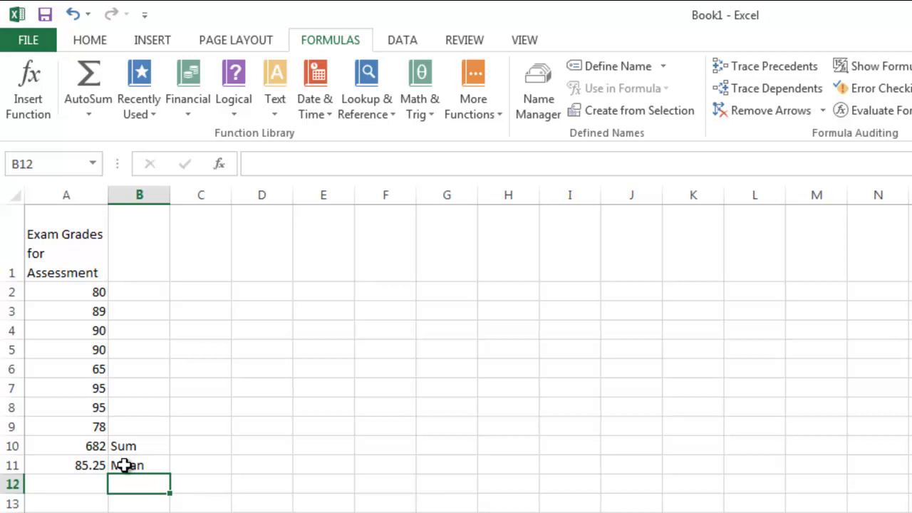
Put a 'Mean' label in E3 with 85.25 in F3, then clear the A10 total
click(325, 308)
text(Mean)
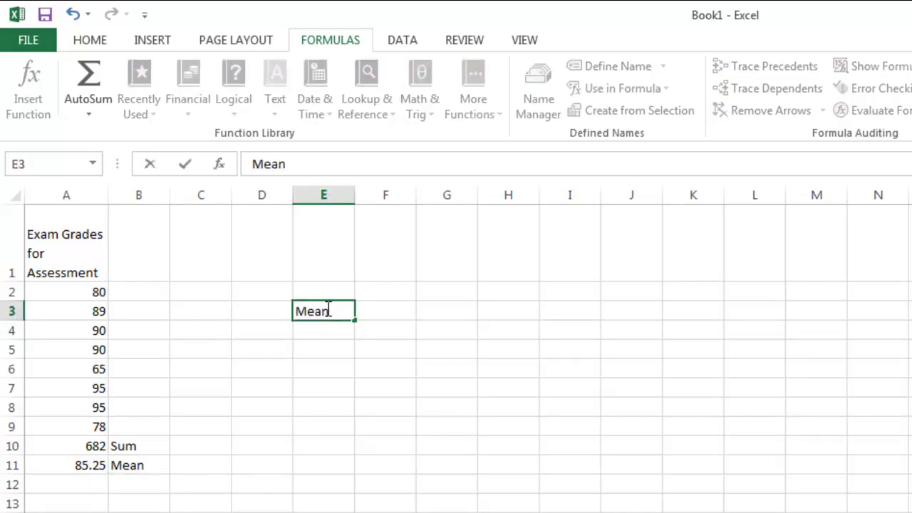
key(Tab)
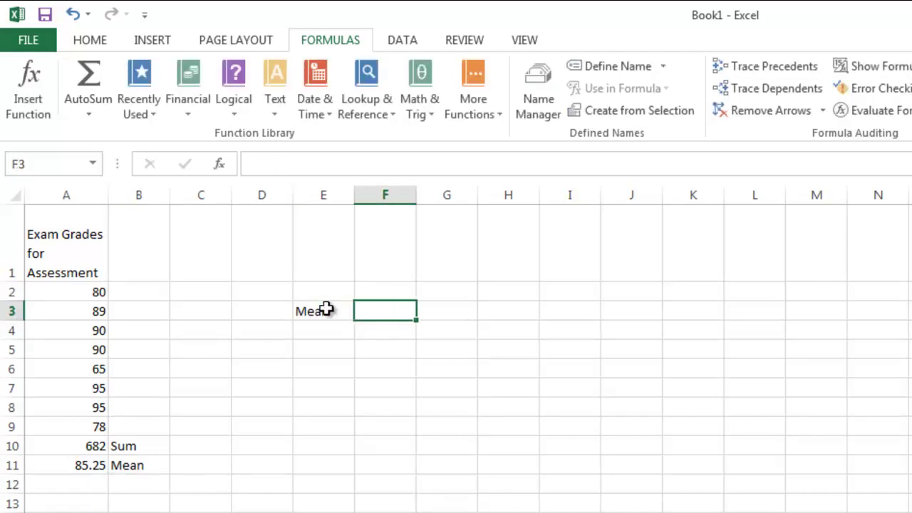
text(85.2)
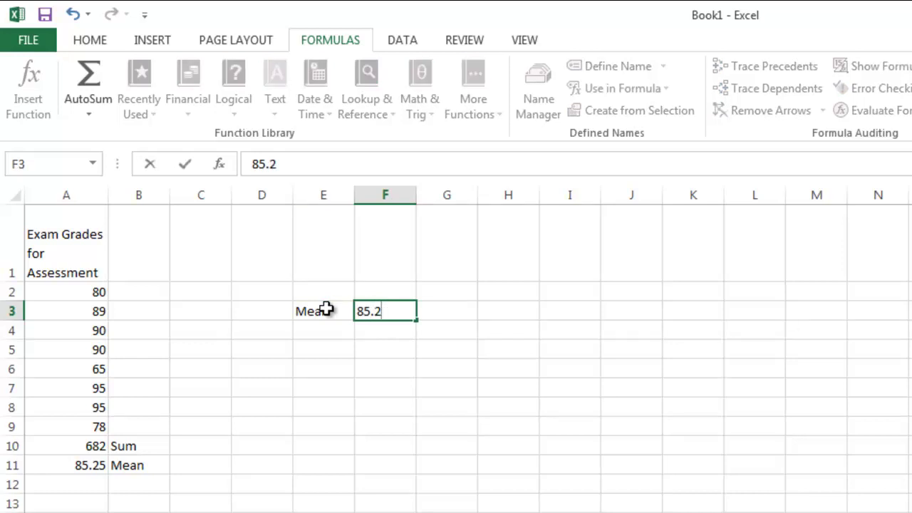
text(5)
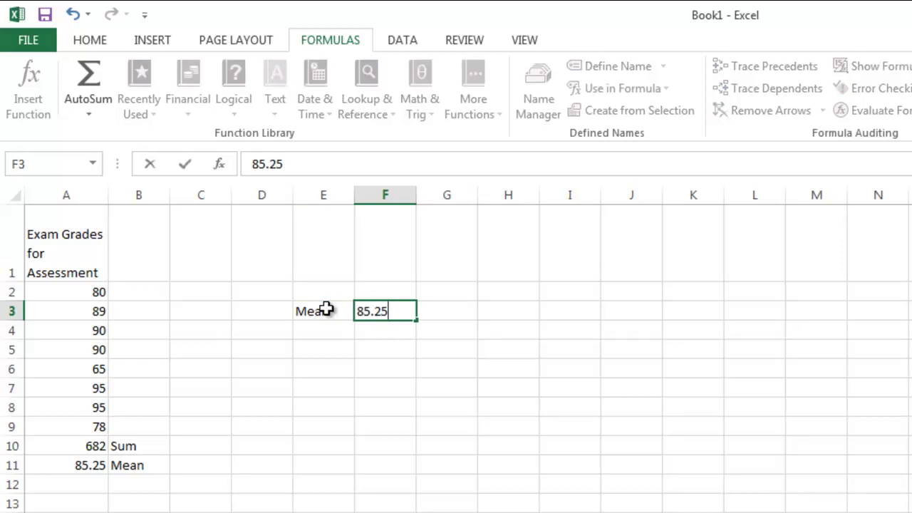
click(86, 446)
key(Delete)
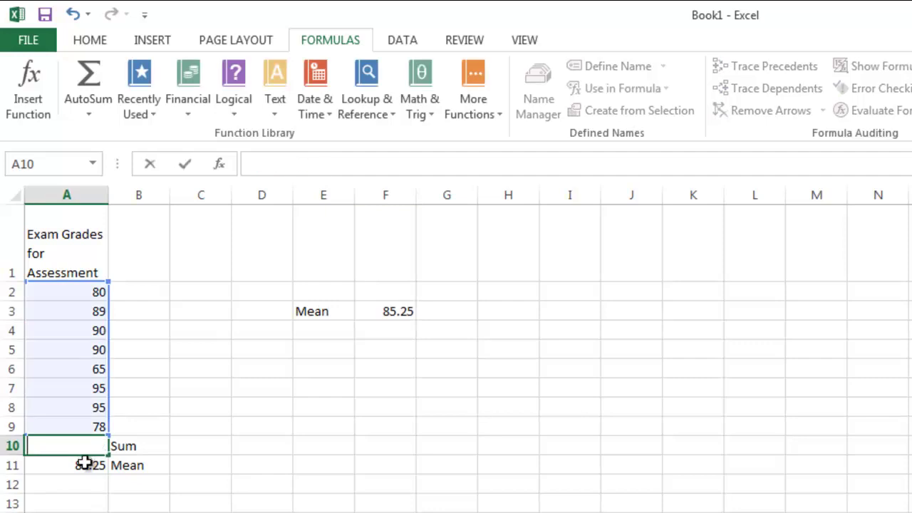
Clear the helper mean and labels, then insert AutoSum Average of A2:A9 in A10, giving 85.25
click(84, 463)
click(79, 443)
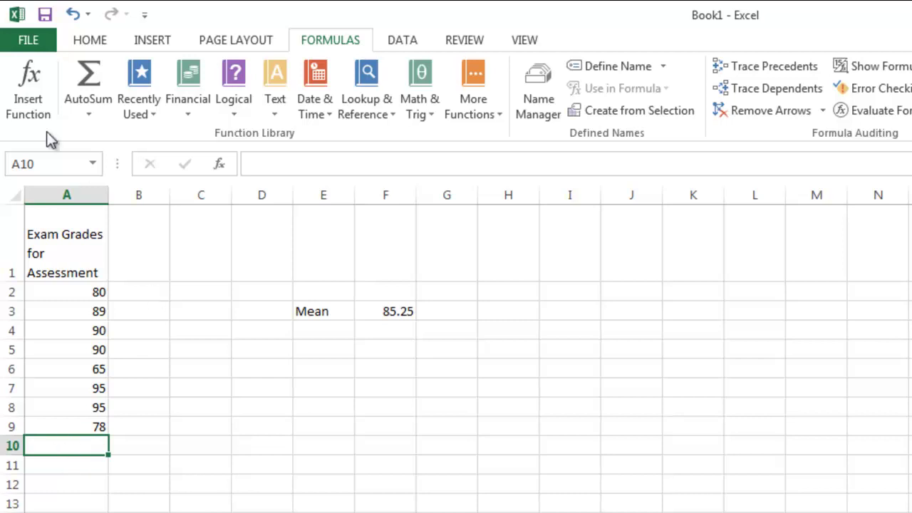
click(90, 113)
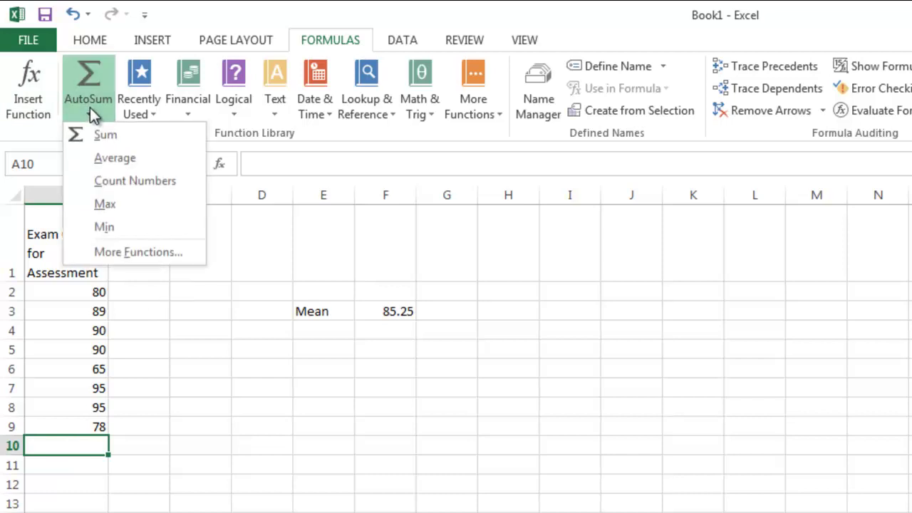
click(92, 158)
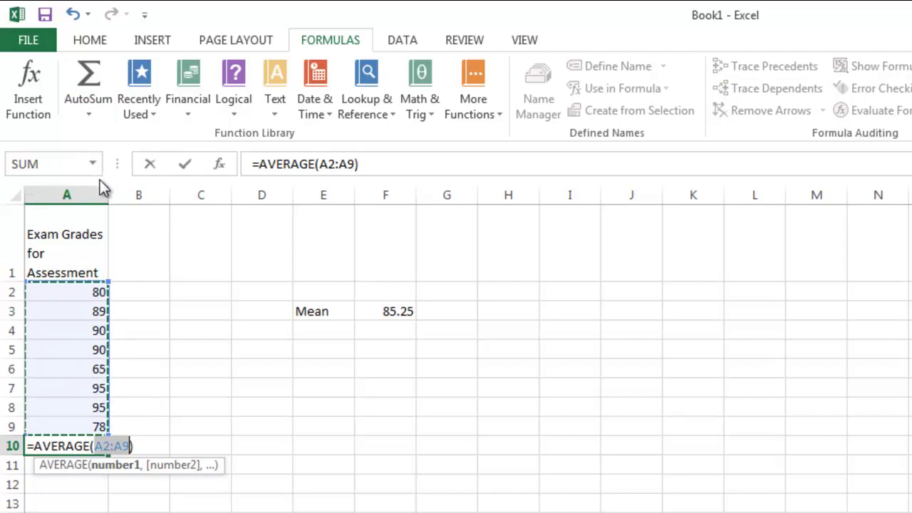
key(Return)
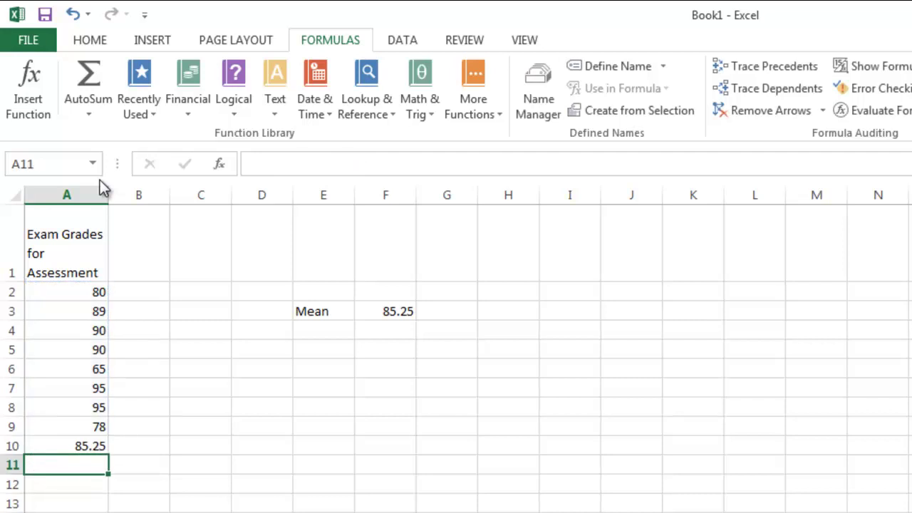
click(82, 446)
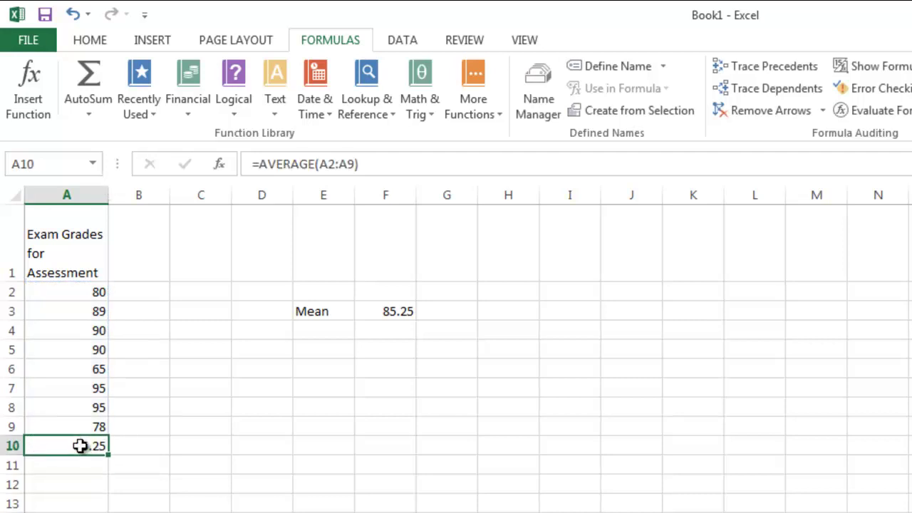
double_click(82, 446)
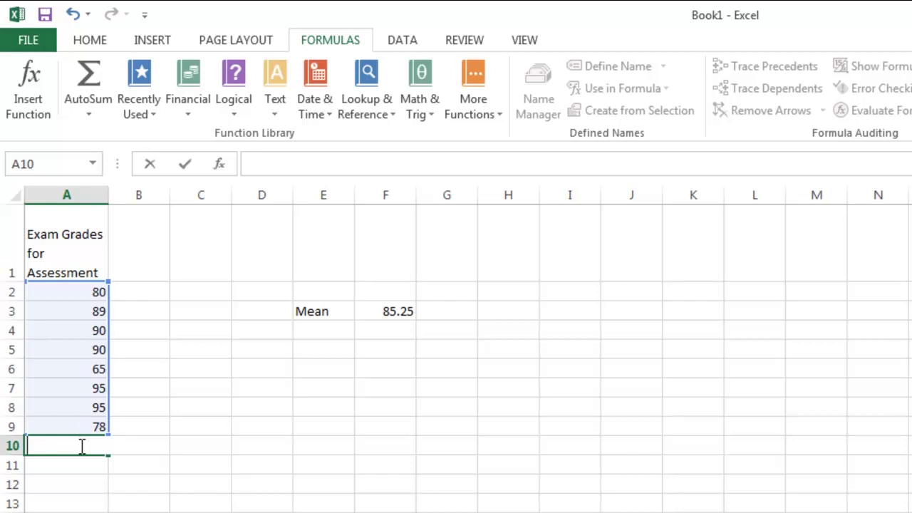
Rewrite A10 as =SUM(A2:A9)/8, again giving 85.25
click(262, 166)
text(=SUM)
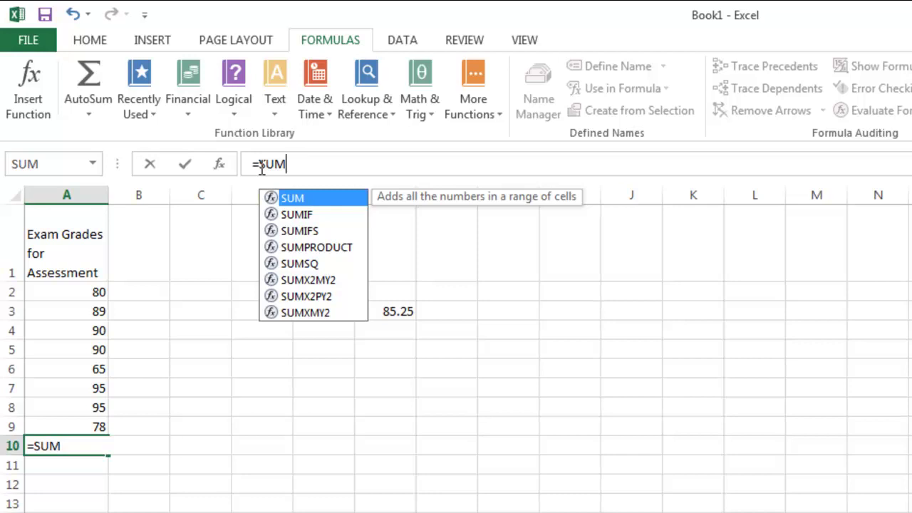
text(()
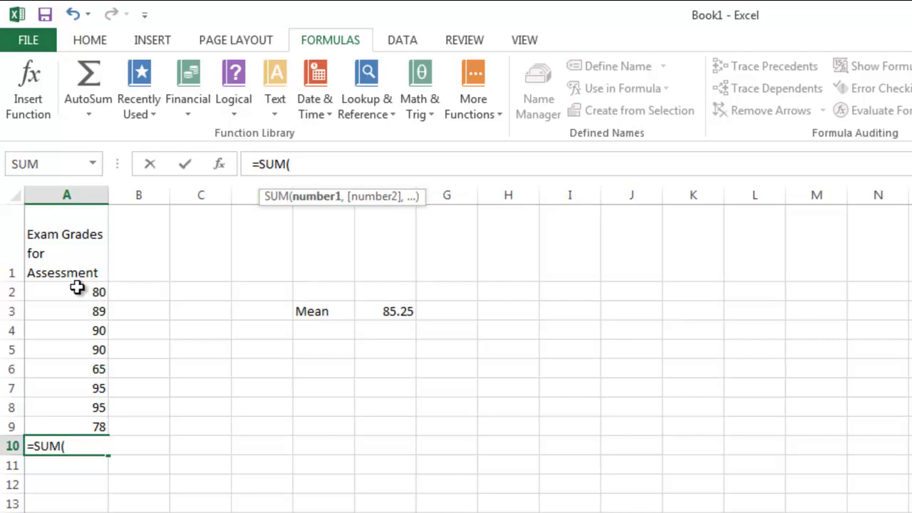
drag(77, 287, 81, 417)
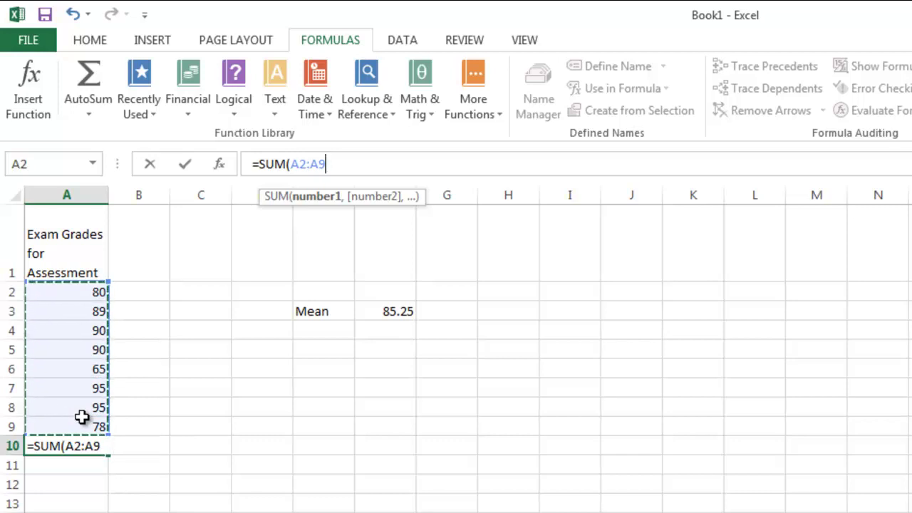
text()/)
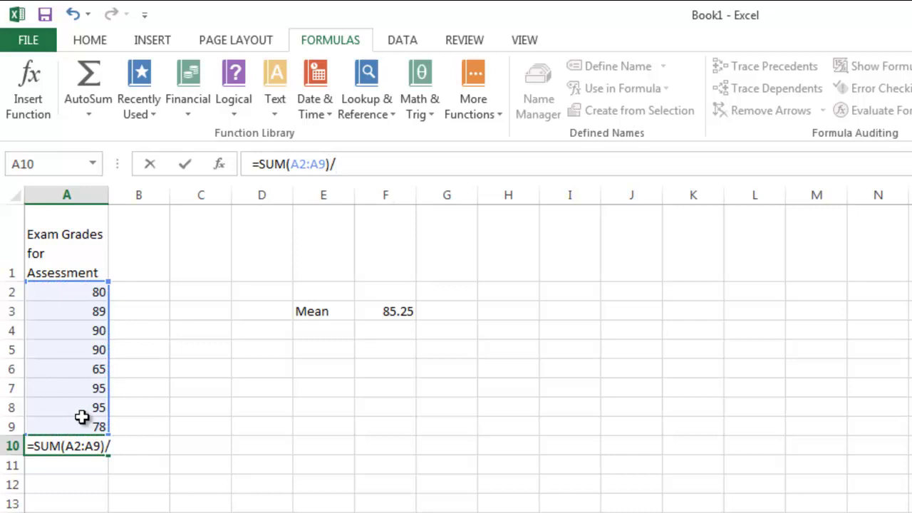
text(8)
key(Return)
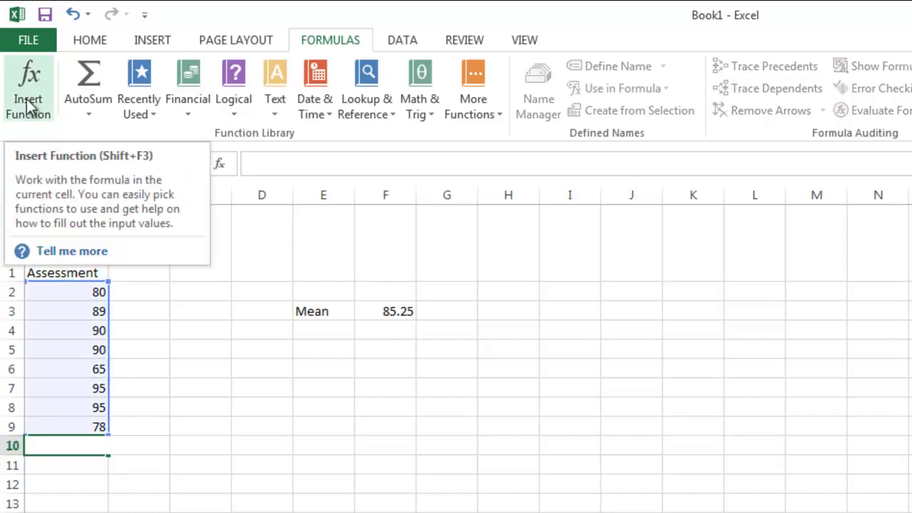
Bring up Insert Function and filter its list to the Statistical category
click(28, 106)
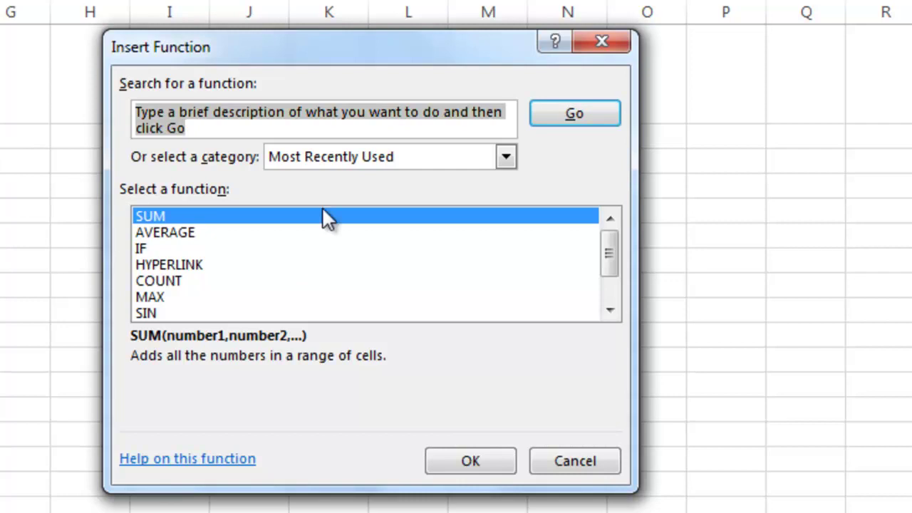
click(504, 156)
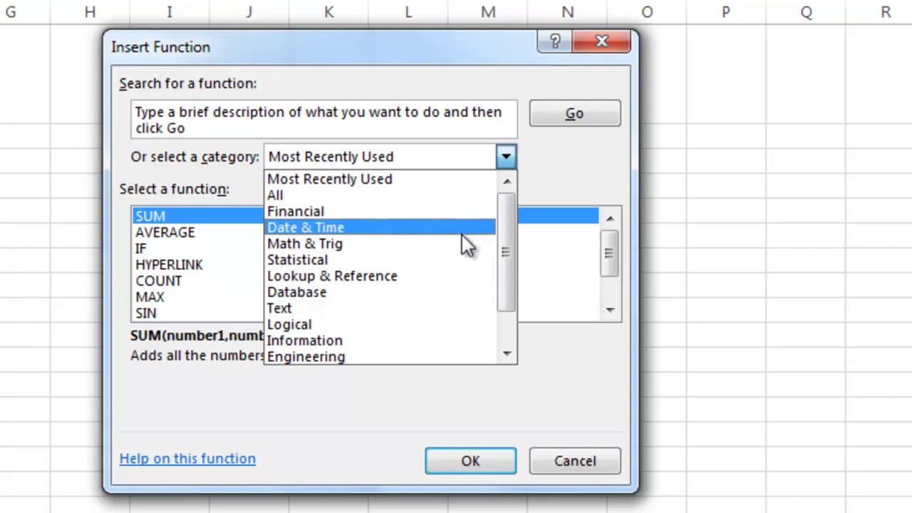
mouse_move(503, 241)
mouse_down()
mouse_move(503, 275)
mouse_move(505, 242)
mouse_up()
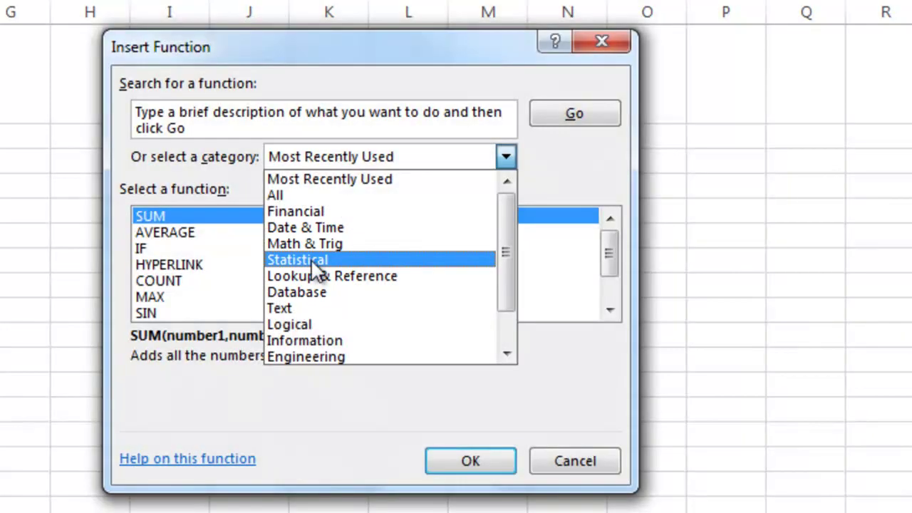
click(310, 259)
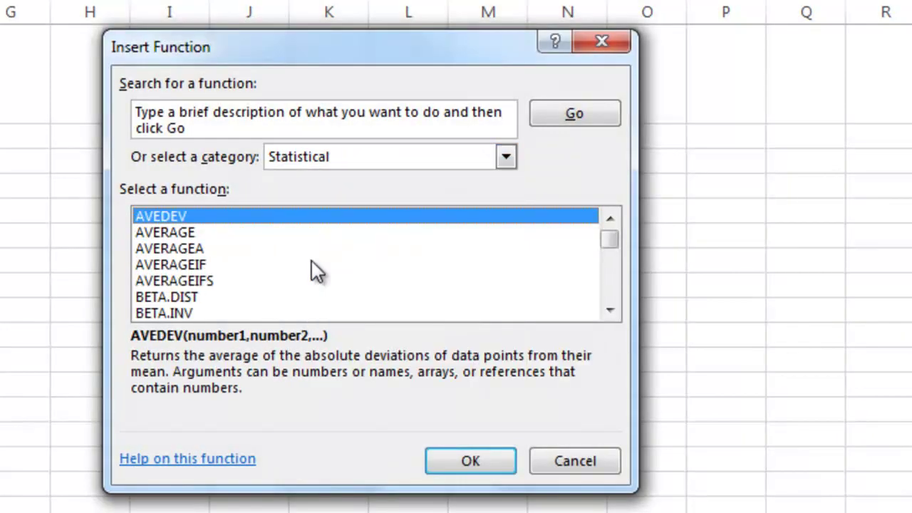
Read the descriptions of the AVERAGE and COUNT functions
click(201, 232)
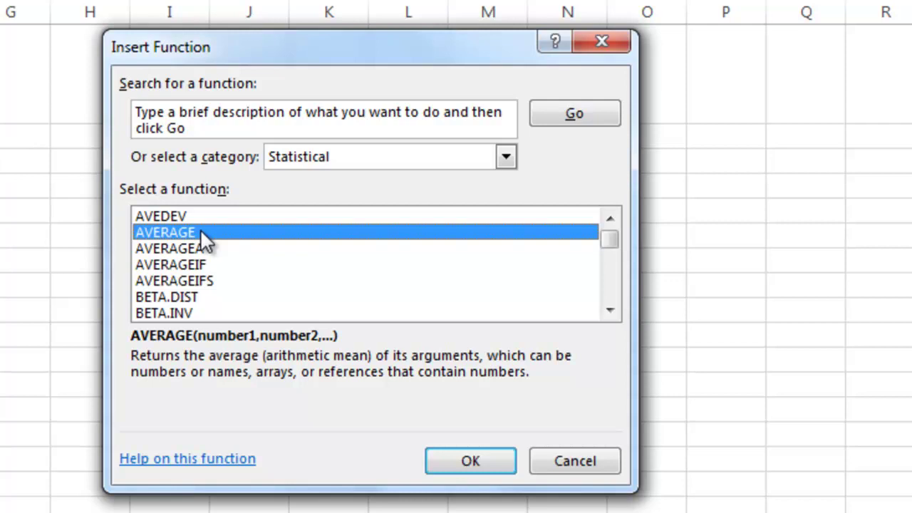
click(609, 310)
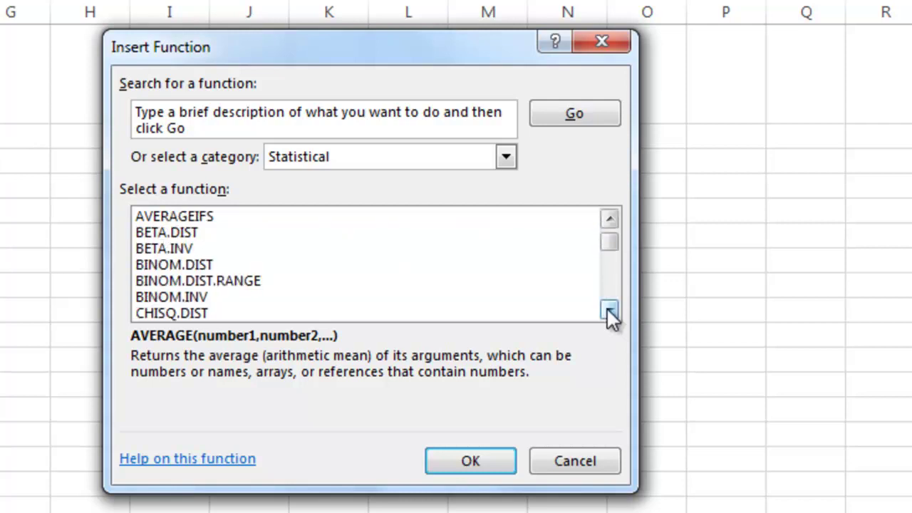
click(609, 309)
click(609, 310)
click(609, 310)
click(609, 310)
click(609, 310)
click(609, 310)
click(609, 310)
click(610, 310)
click(609, 310)
click(609, 310)
click(609, 310)
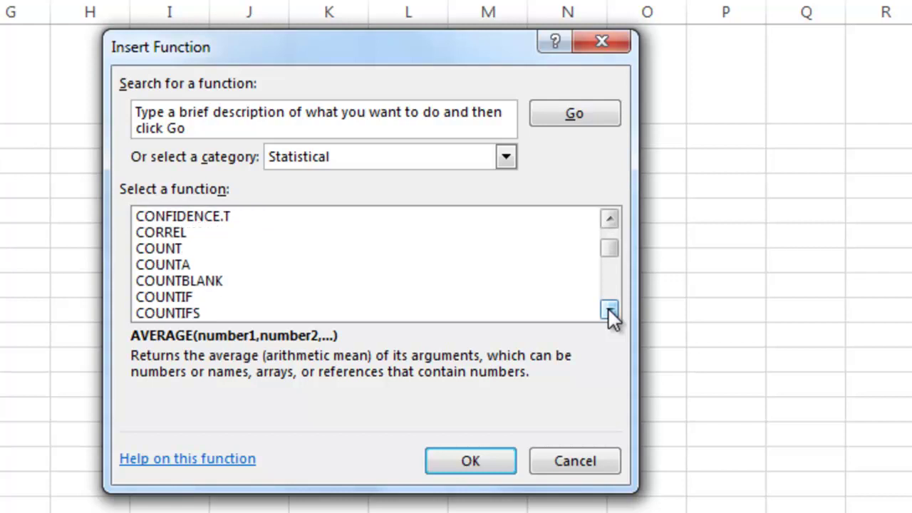
click(192, 248)
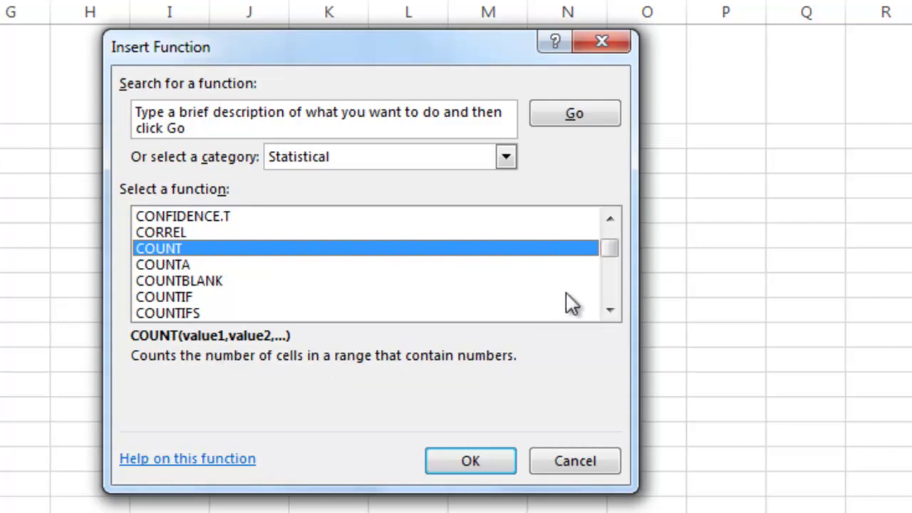
click(607, 312)
click(609, 311)
click(609, 310)
click(609, 311)
click(610, 311)
click(609, 311)
scroll(604, 313, down, 8)
click(159, 280)
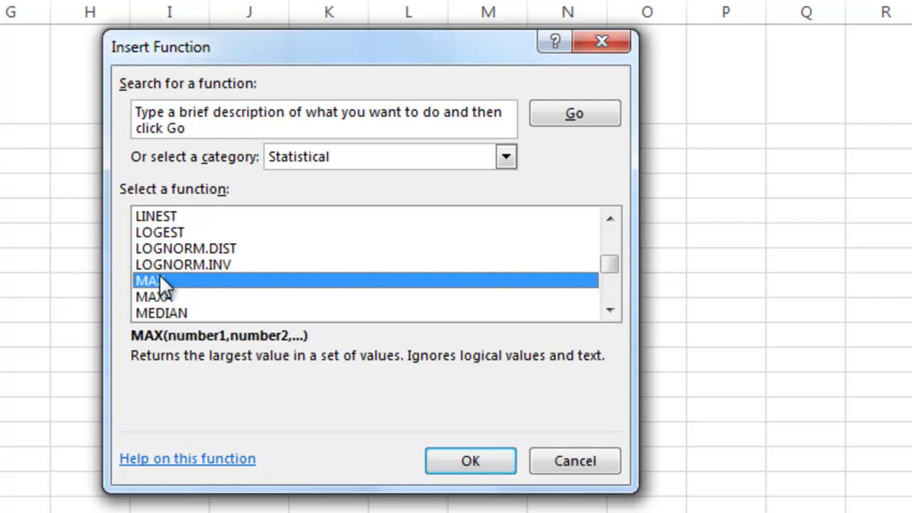
click(237, 313)
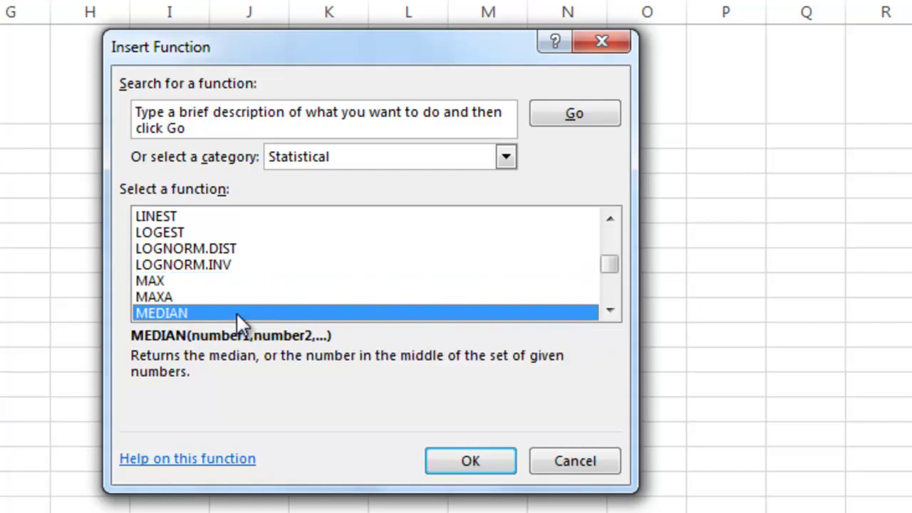
click(611, 311)
click(611, 311)
click(611, 310)
click(611, 310)
click(611, 311)
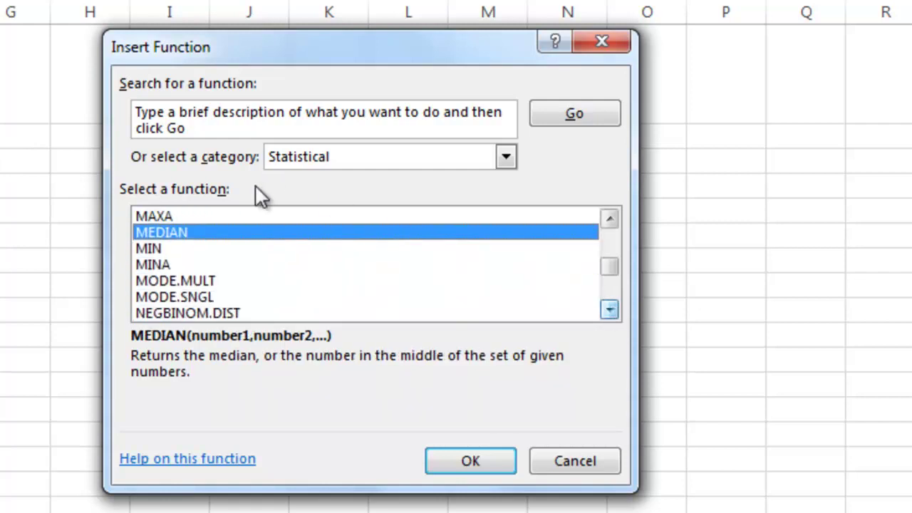
click(212, 248)
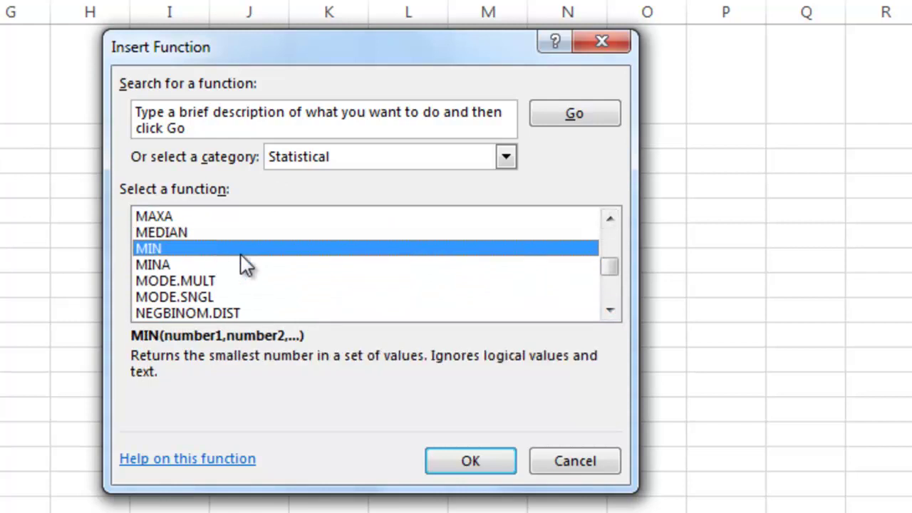
scroll(611, 309, down, 6)
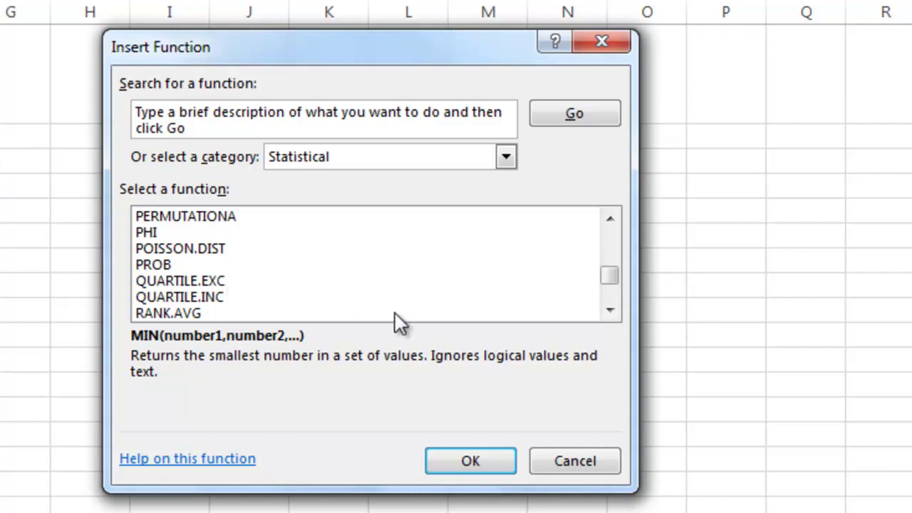
click(610, 311)
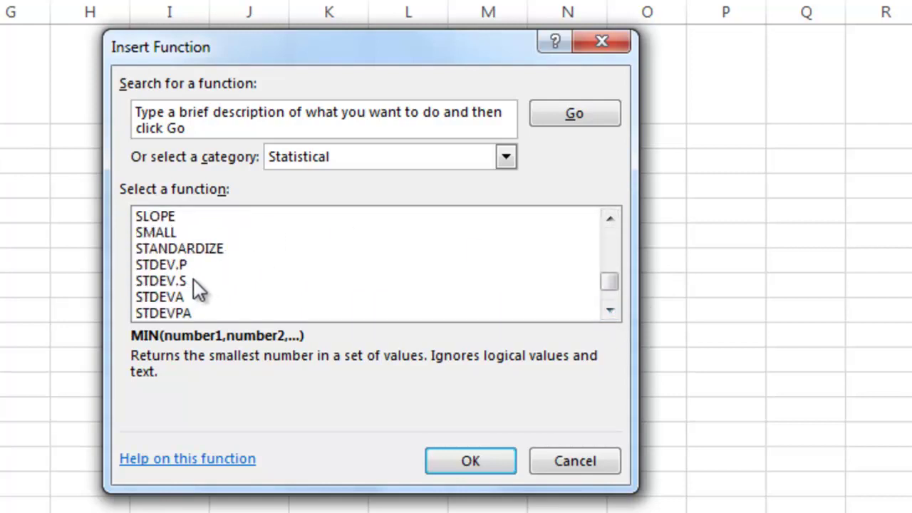
click(196, 281)
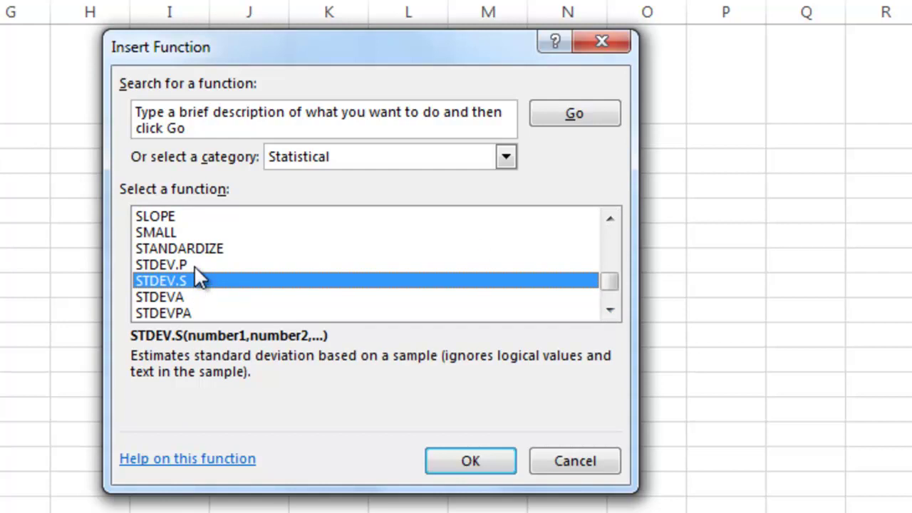
click(195, 265)
click(194, 276)
Cancel Insert Function, show the DATA ribbon, and select the grades A2:A9
click(591, 459)
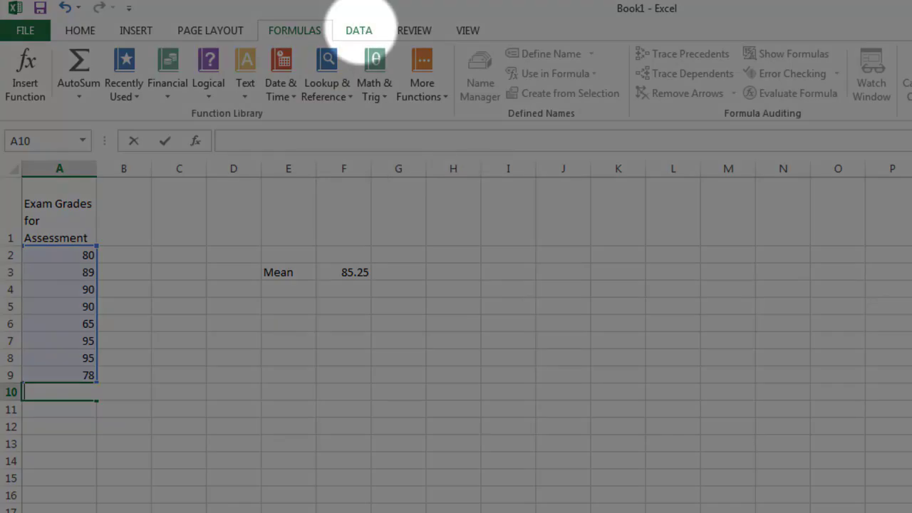
click(359, 29)
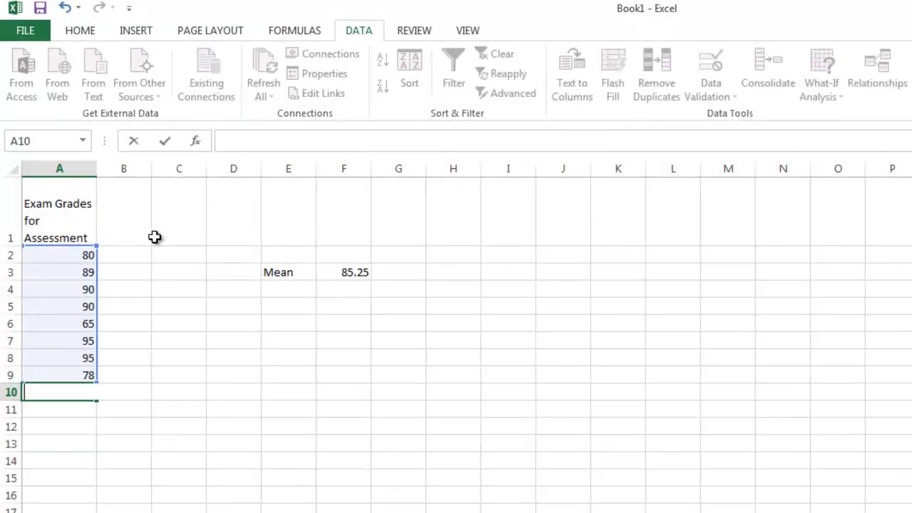
click(142, 276)
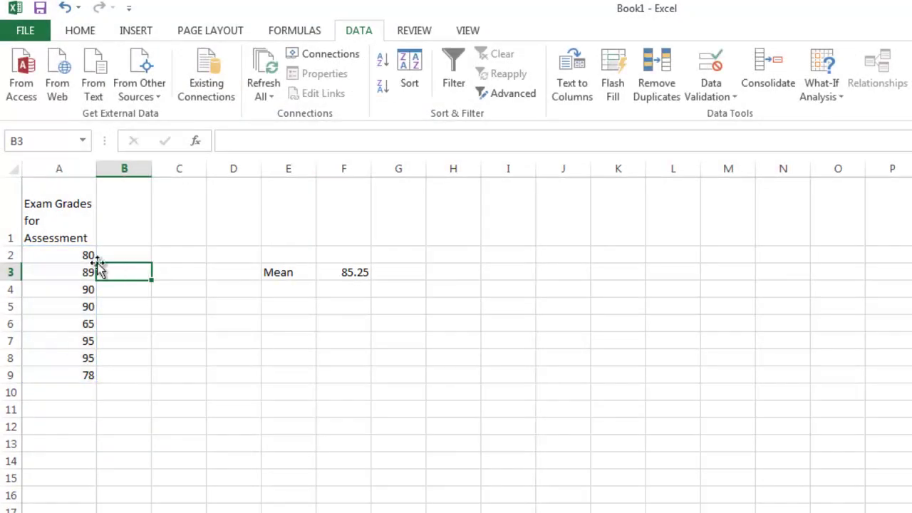
drag(74, 255, 80, 371)
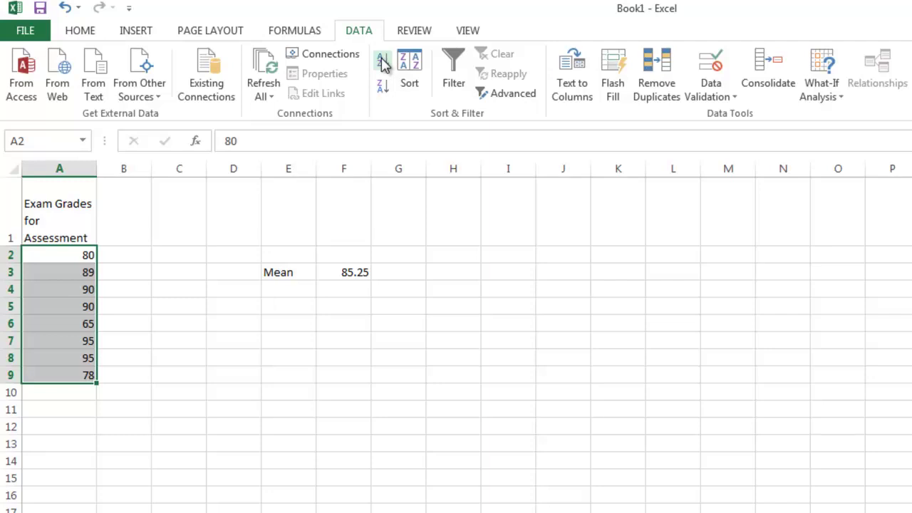
Sort the selected grades A2:A9 smallest to largest, from 65 up to 95
click(383, 63)
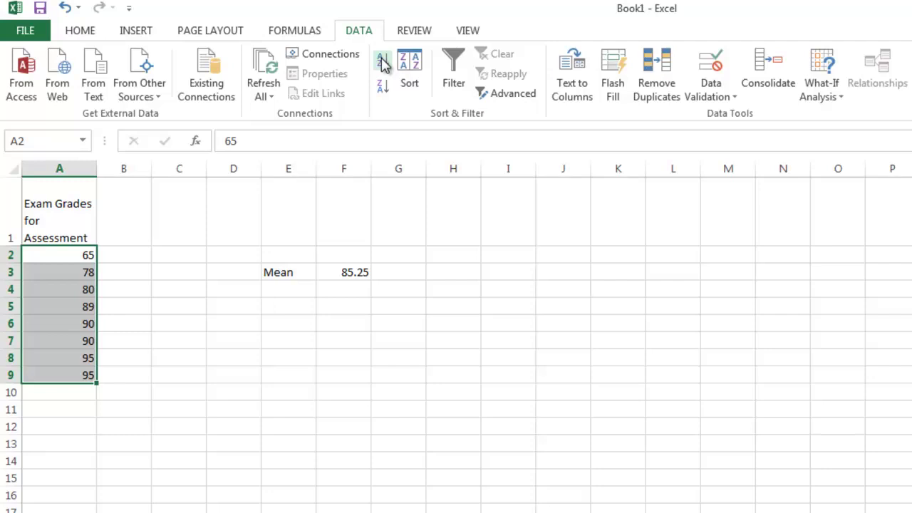
Enter =A2-85.25 in B2, showing the first grade's deviation of -20.25
click(383, 63)
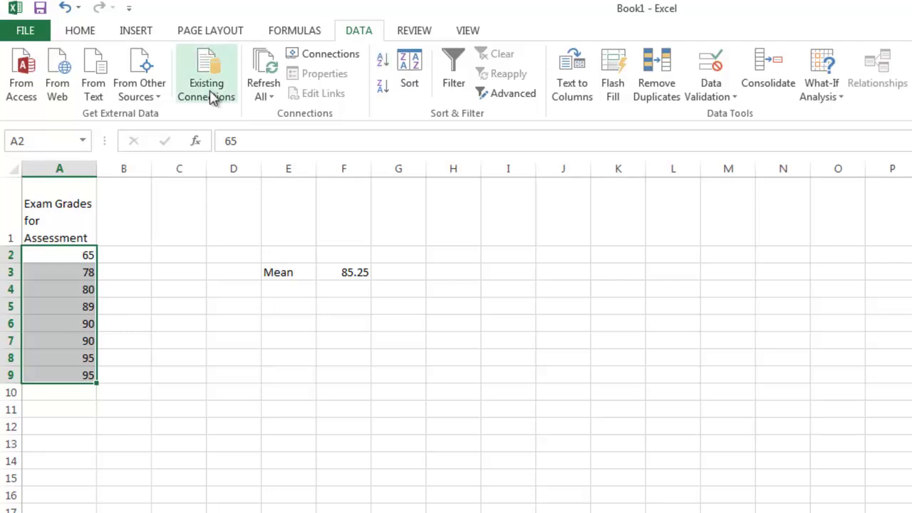
click(58, 261)
click(116, 261)
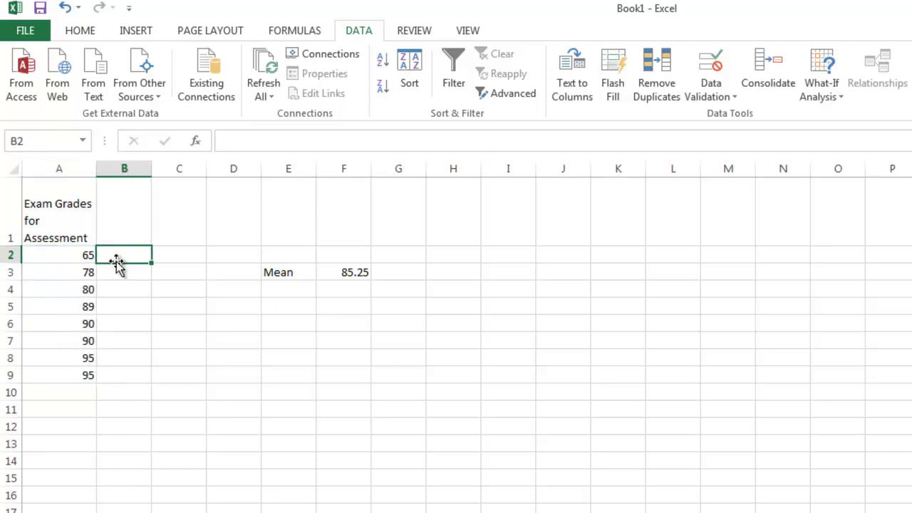
click(308, 141)
text(=)
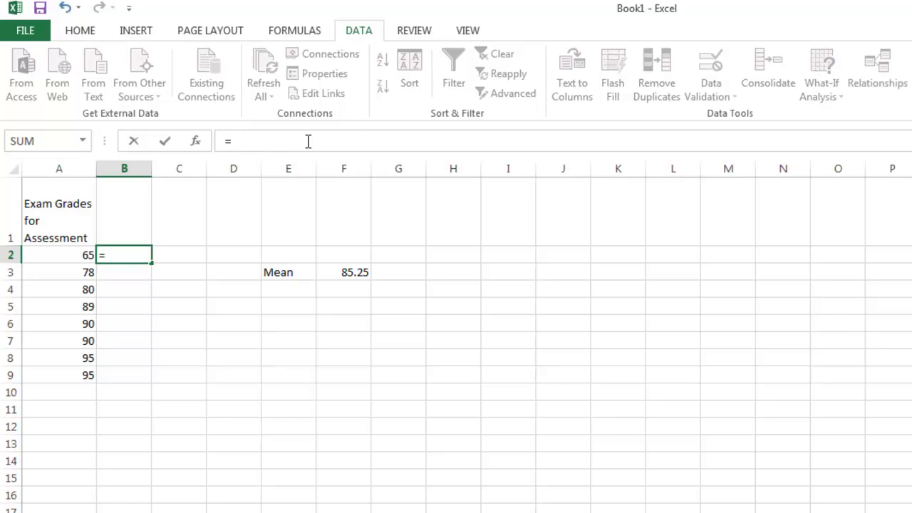
click(74, 255)
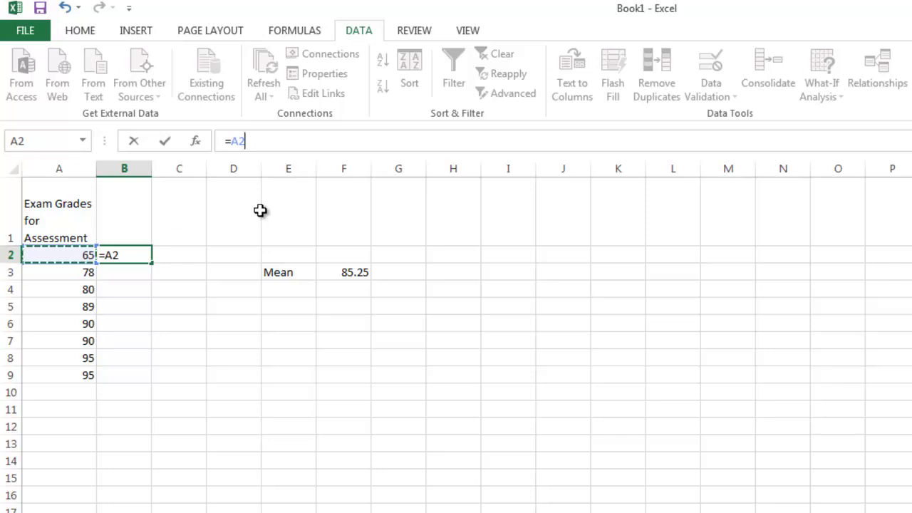
text(-85.25)
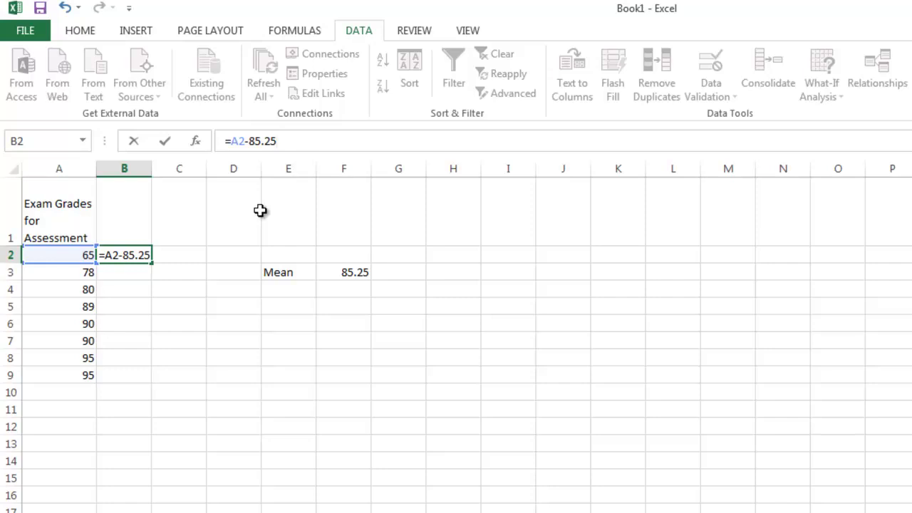
key(Return)
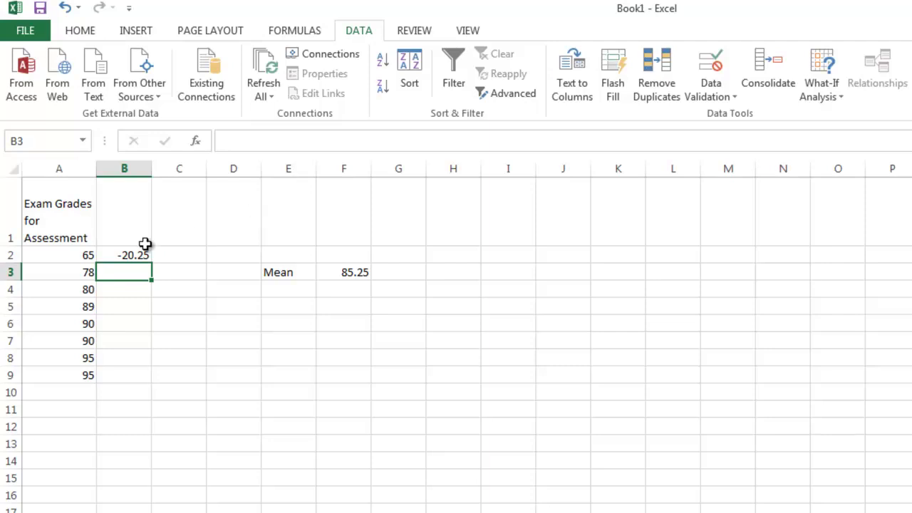
Fill B2's deviation formula down through B9
click(111, 256)
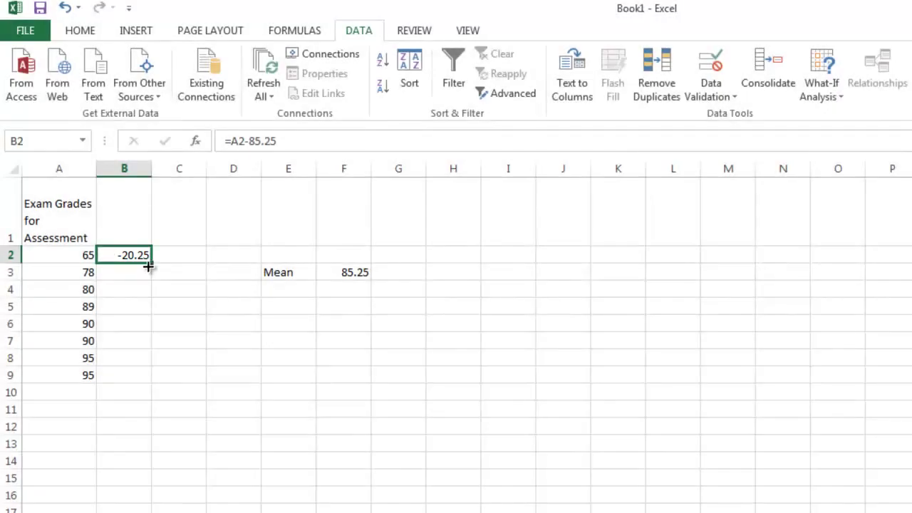
drag(148, 266, 144, 381)
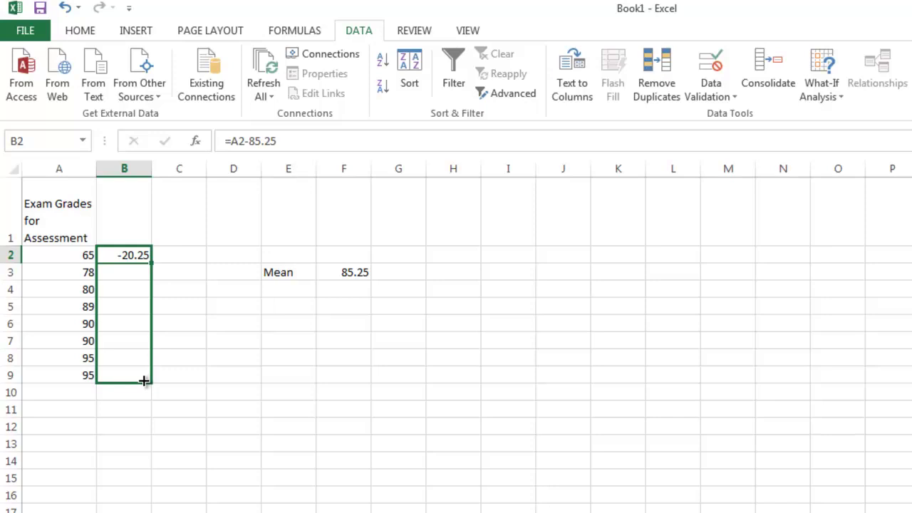
drag(144, 381, 144, 381)
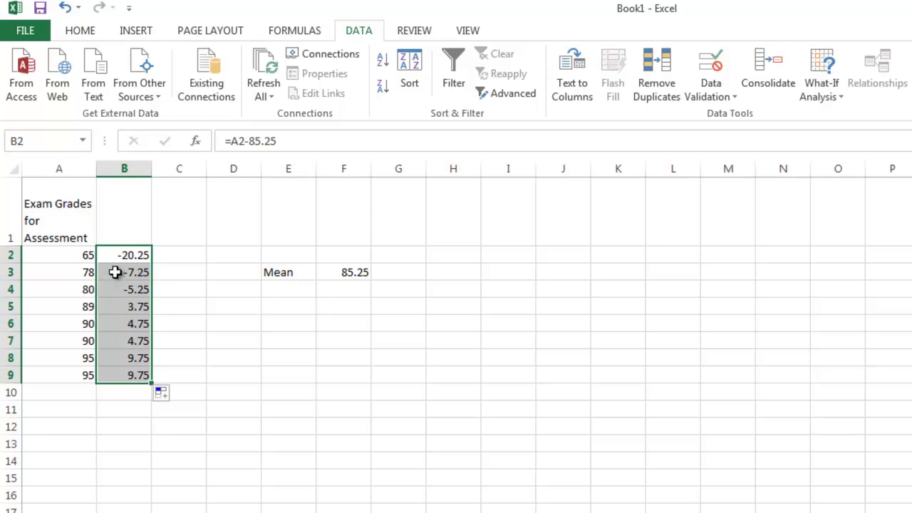
Check the copied deviation formulas in B3 and B4
click(115, 273)
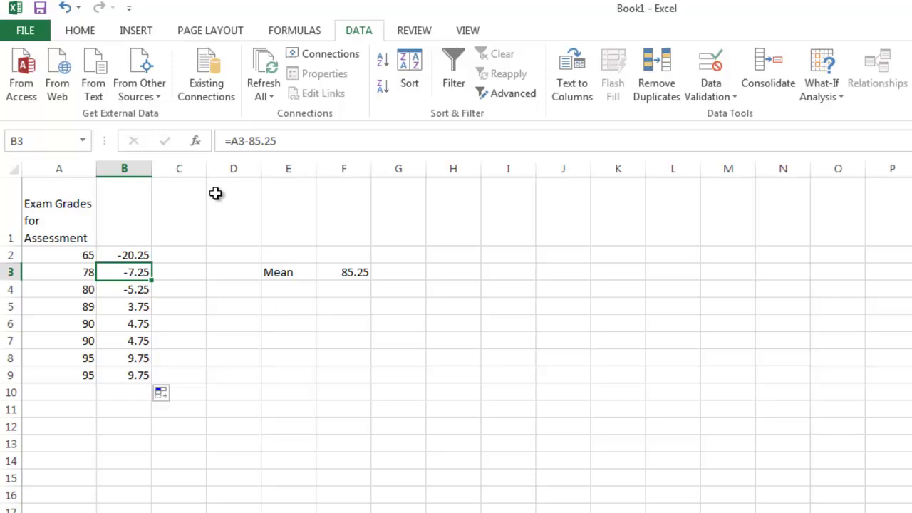
click(242, 153)
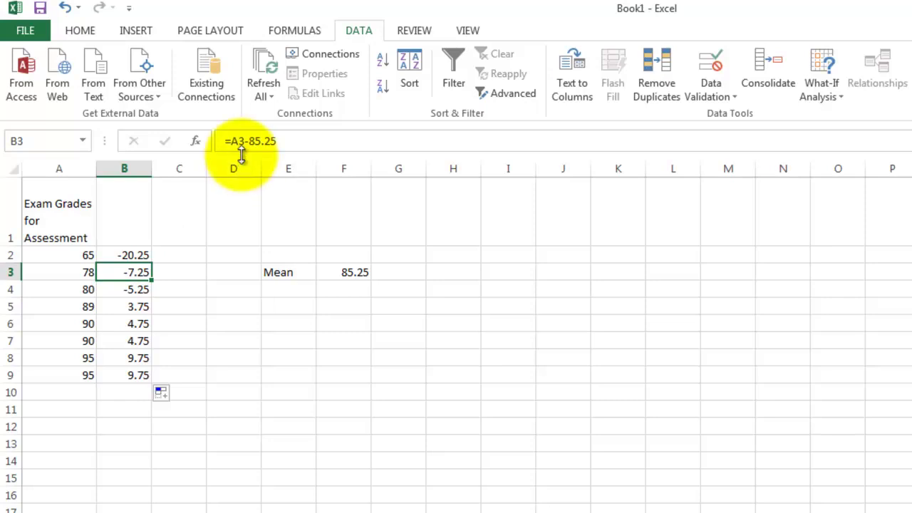
click(142, 287)
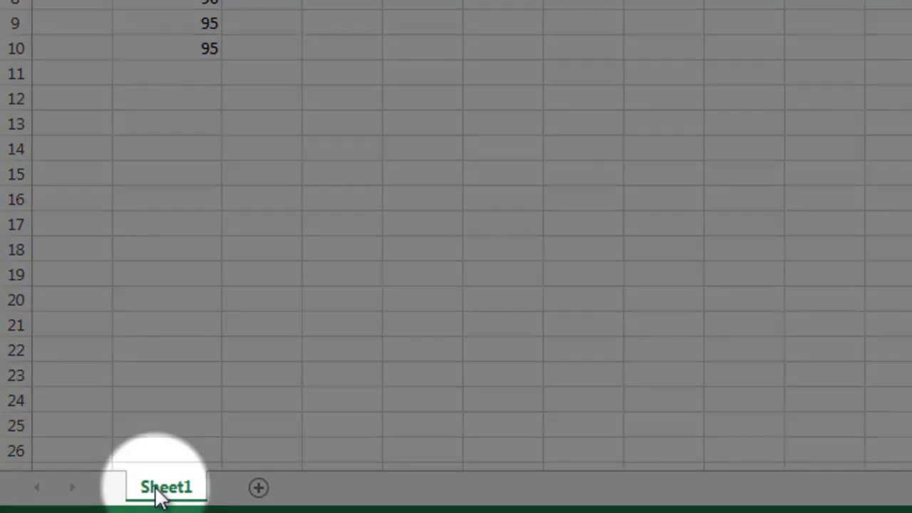
Put the Sheet1 worksheet tab into name-editing mode
double_click(157, 489)
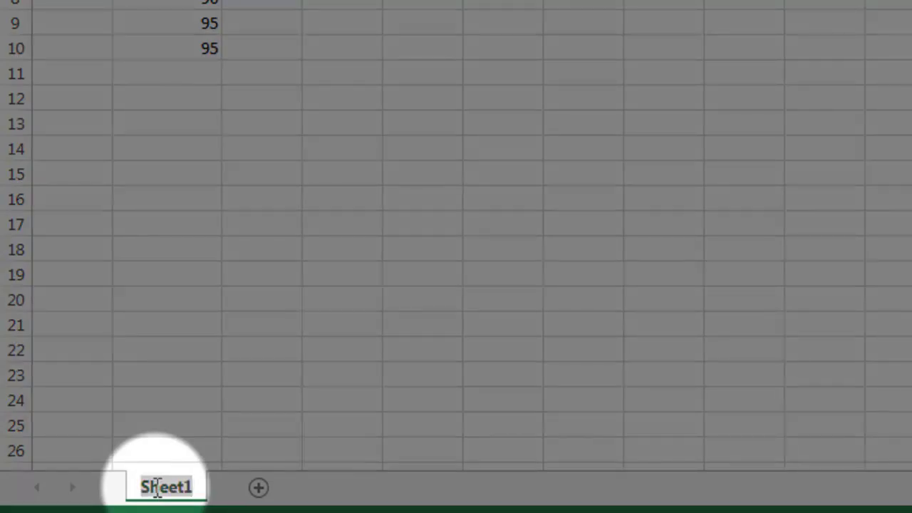